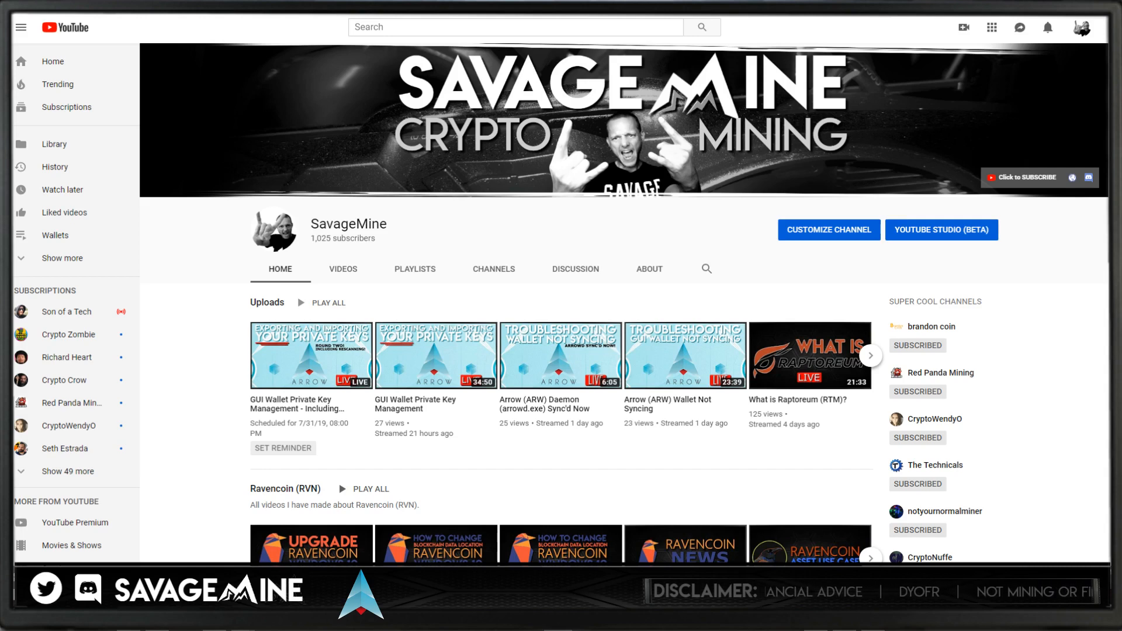
# - Switch to the Quiver Arrow wallet, minimize both File Explorer windows behind it, and reposition the wallet window
pyautogui.hotkey('alt', 'Tab')
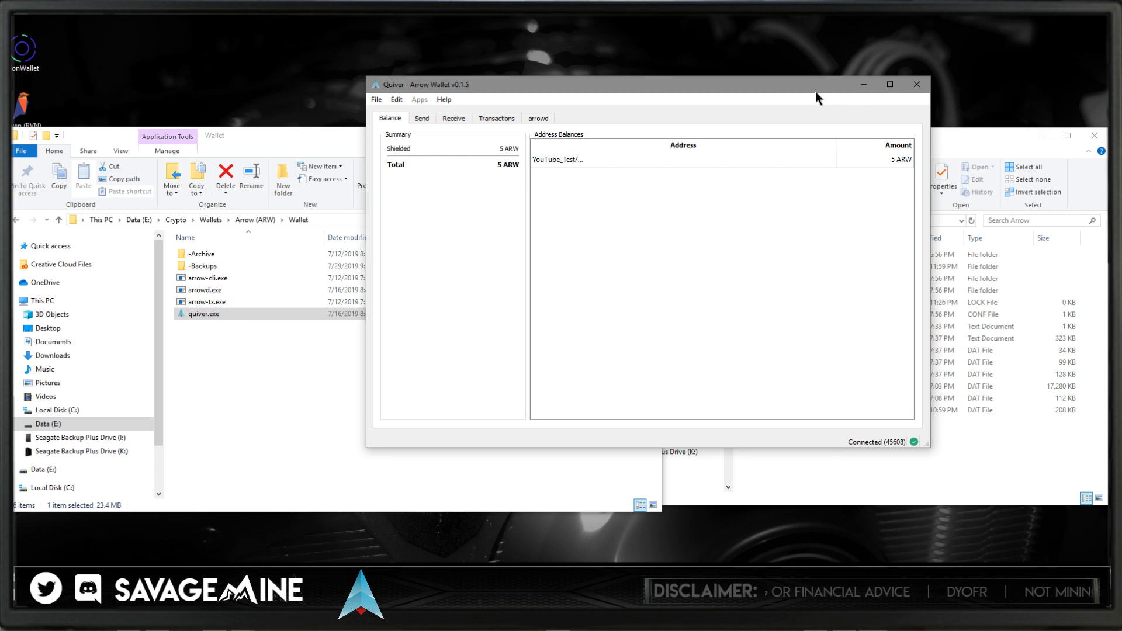
pyautogui.moveTo(807, 86); pyautogui.dragTo(810, 88)
pyautogui.click(1038, 136)
pyautogui.click(1040, 138)
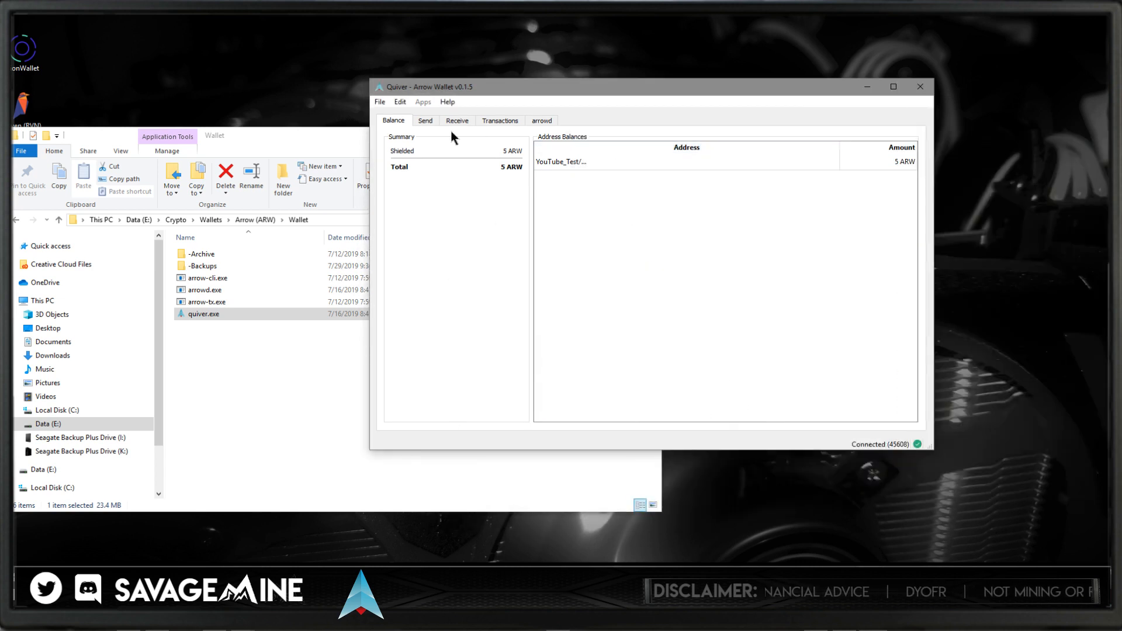
pyautogui.click(339, 134)
pyautogui.click(592, 136)
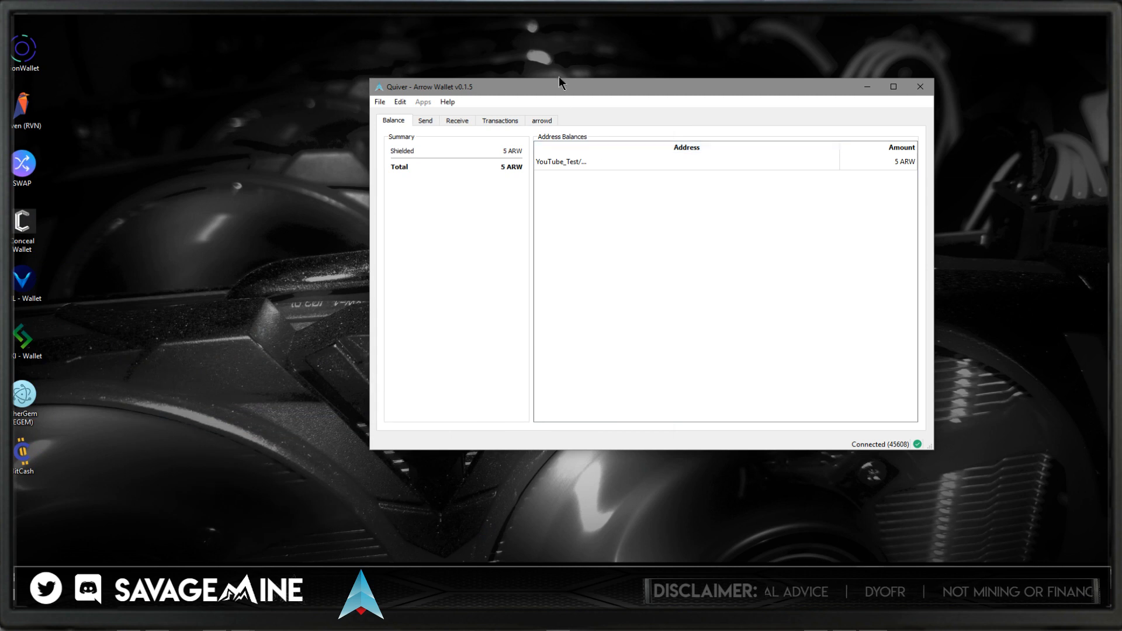
pyautogui.moveTo(563, 86); pyautogui.dragTo(472, 86)
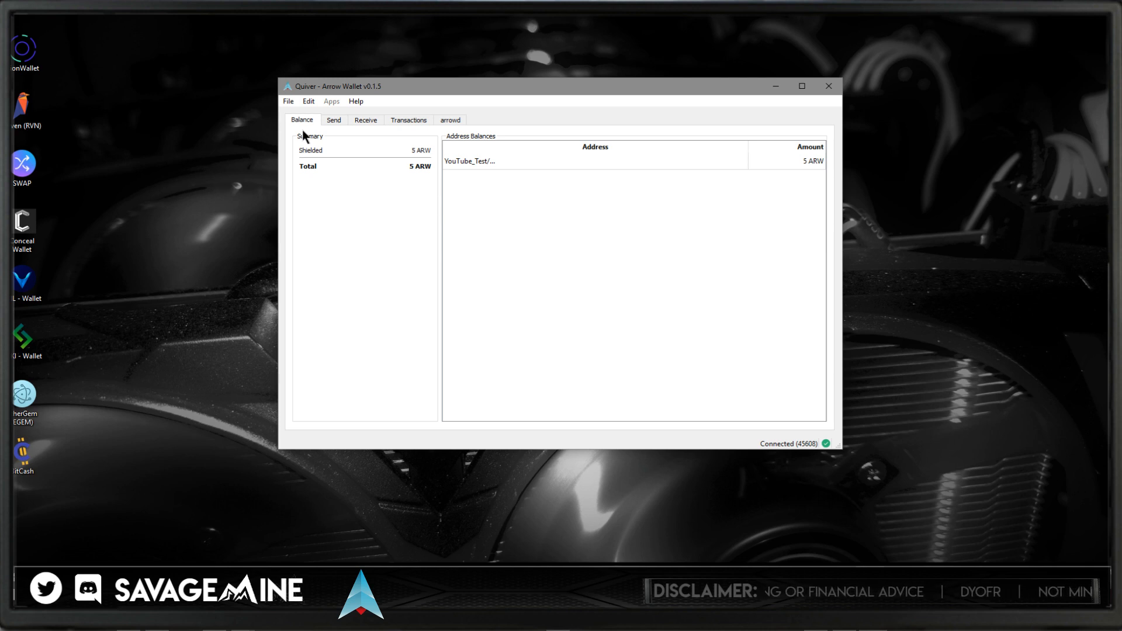
# - Review the wallet's receiving addresses, keeping YouTube_Test selected, and return to the balance overview
pyautogui.click(366, 121)
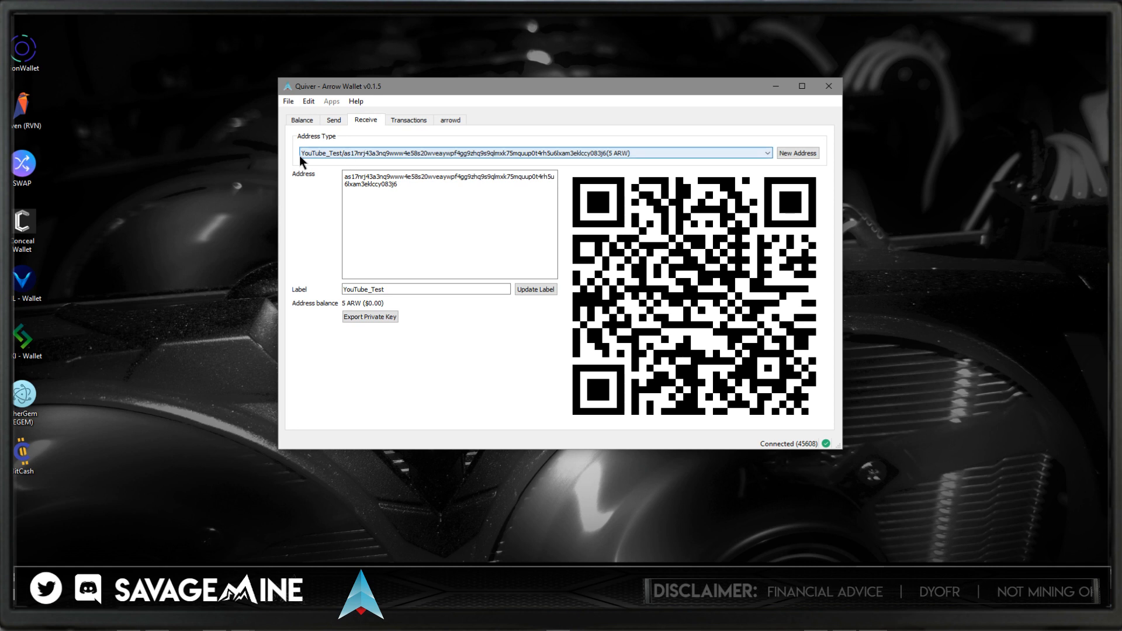
pyautogui.click(356, 153)
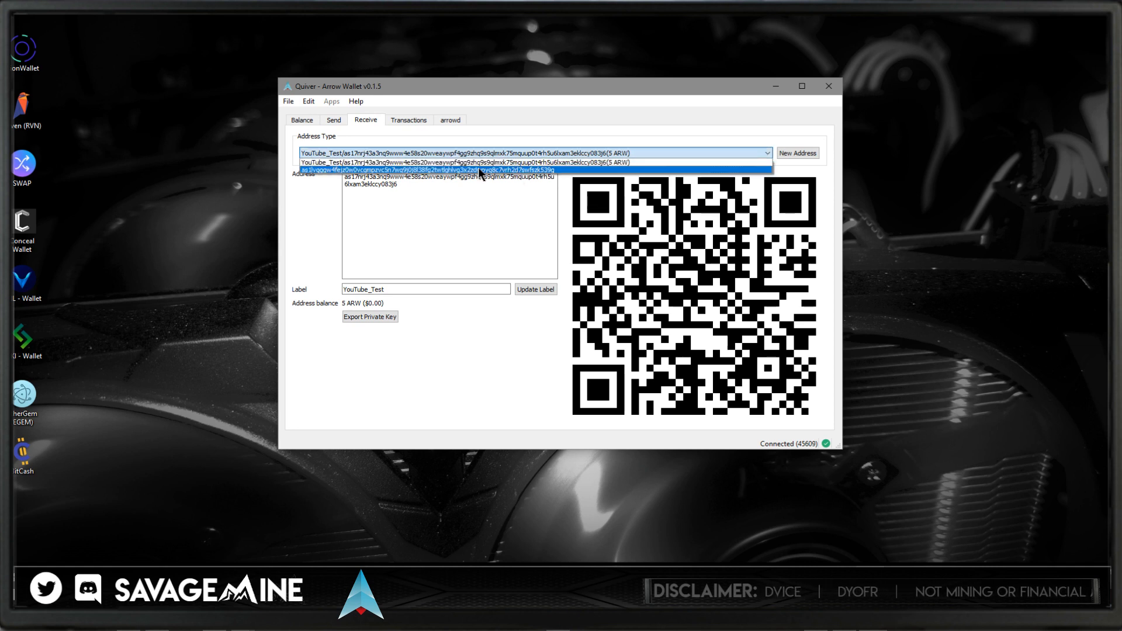
pyautogui.click(414, 163)
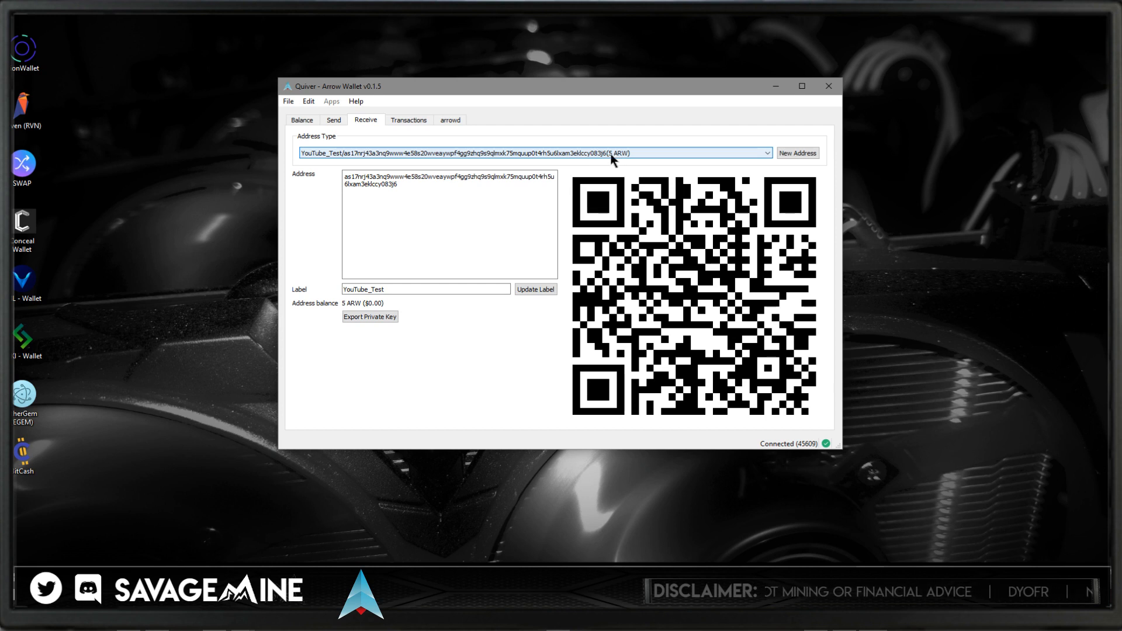
pyautogui.click(303, 120)
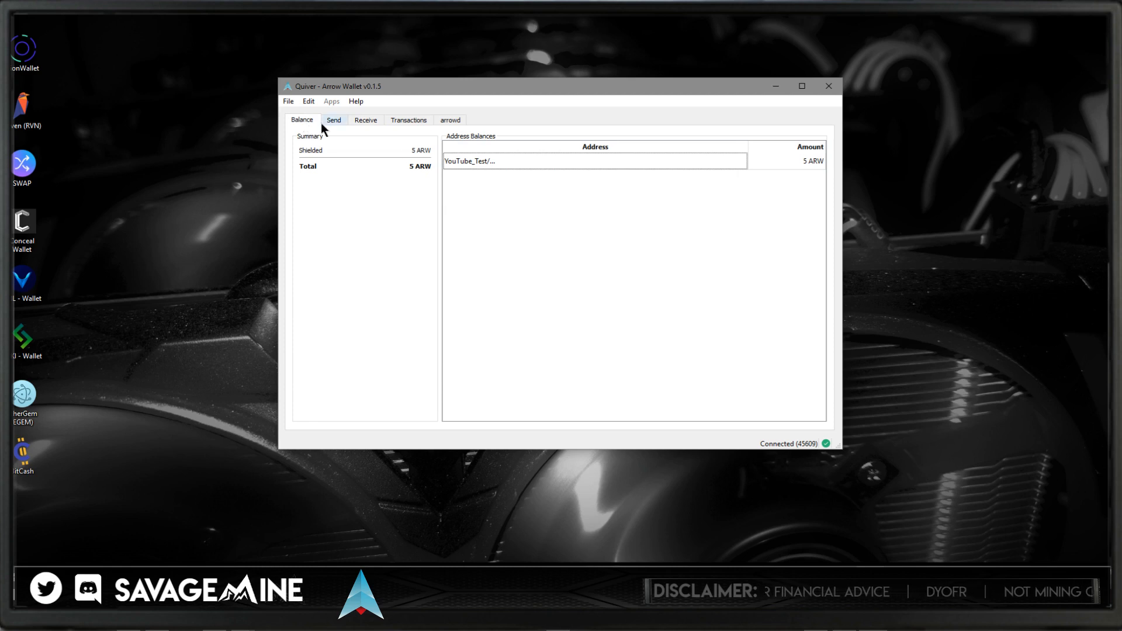
# - Display the export of all private keys in the wallet and close it without saving
pyautogui.click(287, 101)
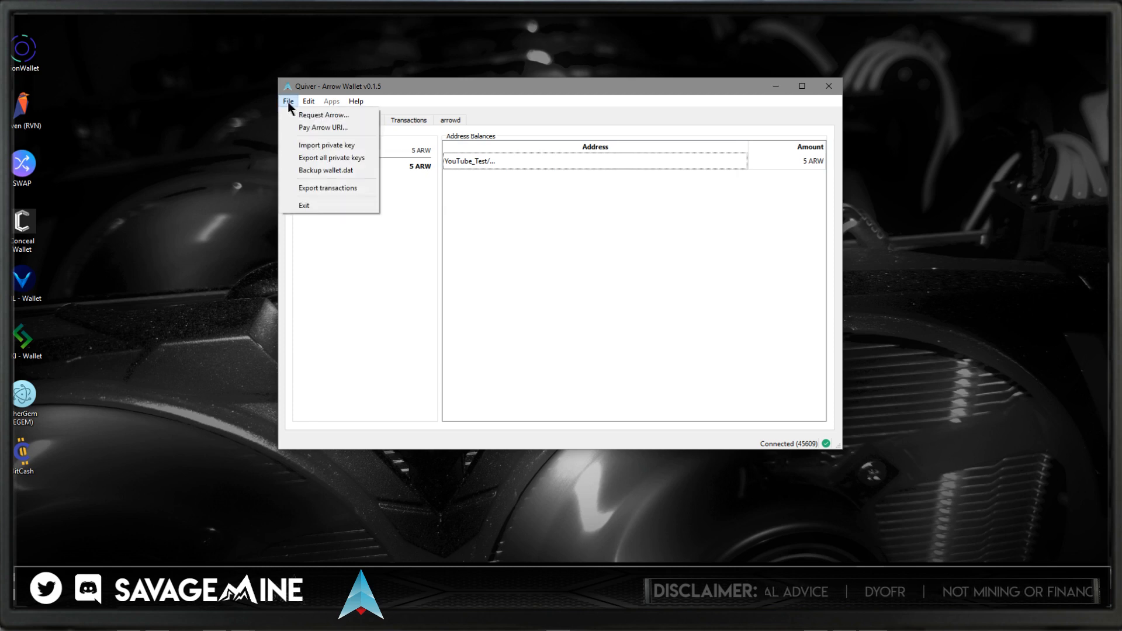
pyautogui.click(317, 157)
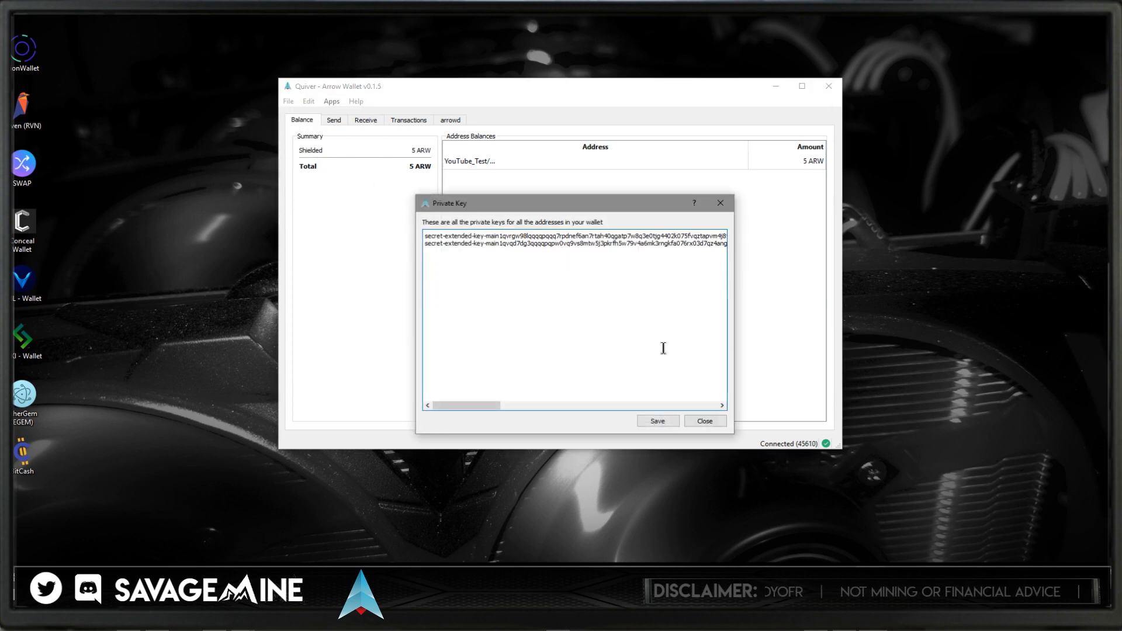
pyautogui.click(708, 420)
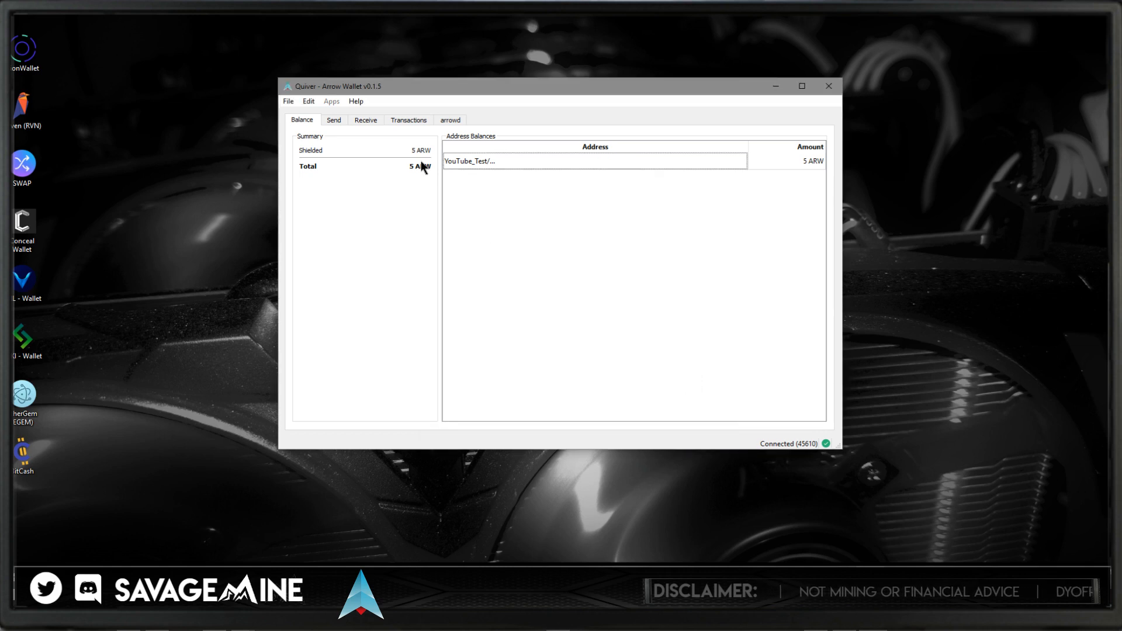
# - Compare the exported keys with the list of receiving addresses and go back to the address balances
pyautogui.click(365, 121)
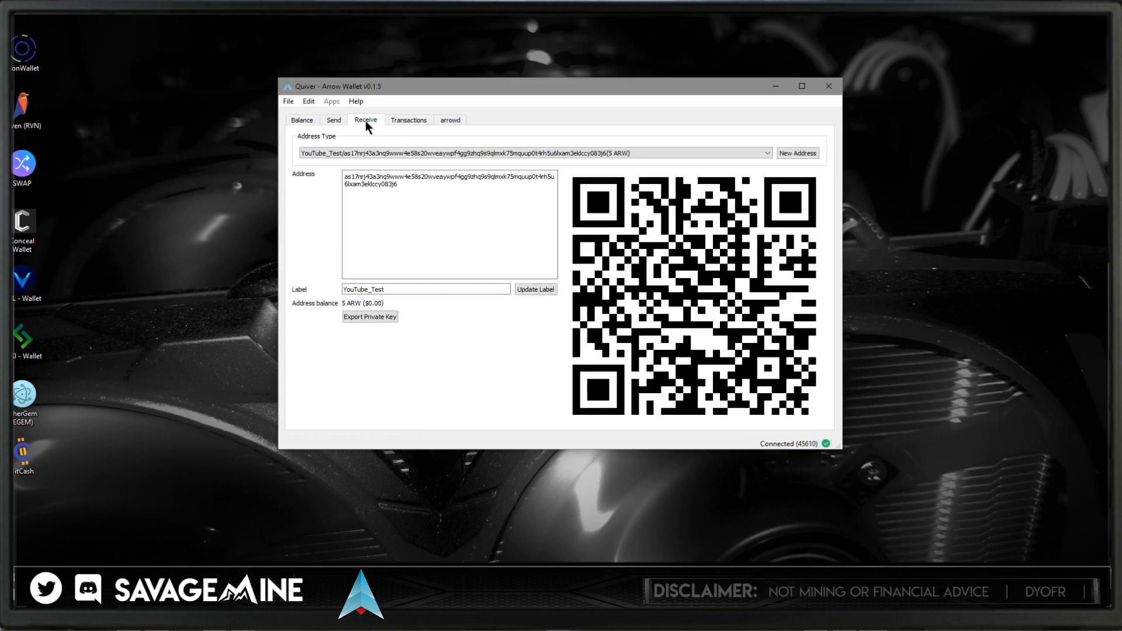
pyautogui.click(361, 153)
pyautogui.click(355, 163)
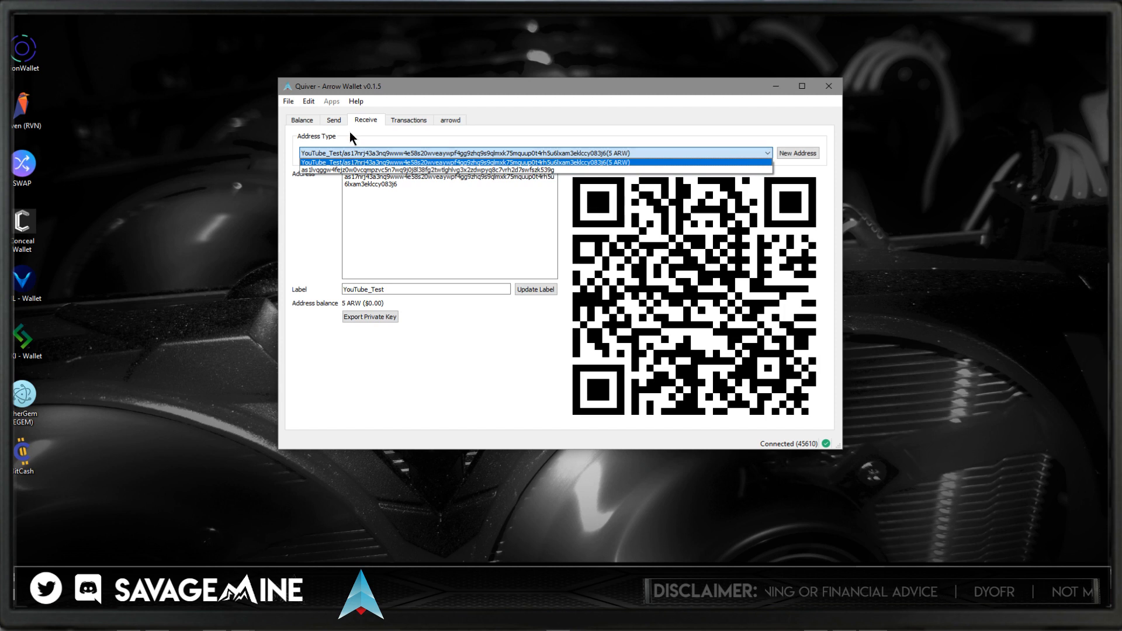
pyautogui.click(307, 119)
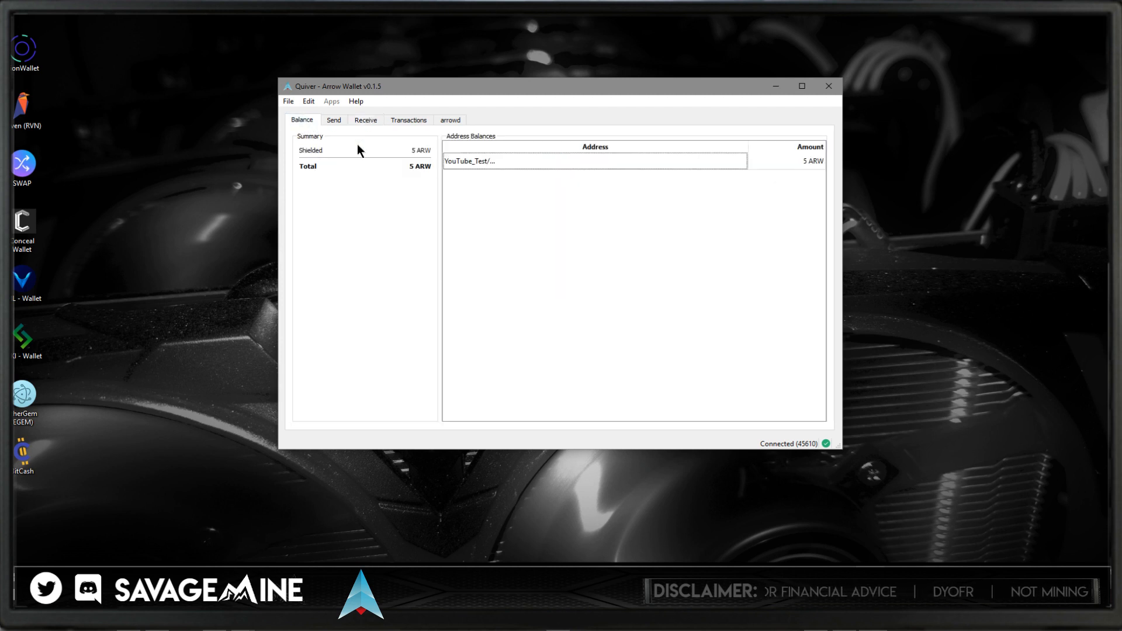
# - View the individual private key of the YouTube_Test address and close the key window without saving
pyautogui.rightClick(473, 163)
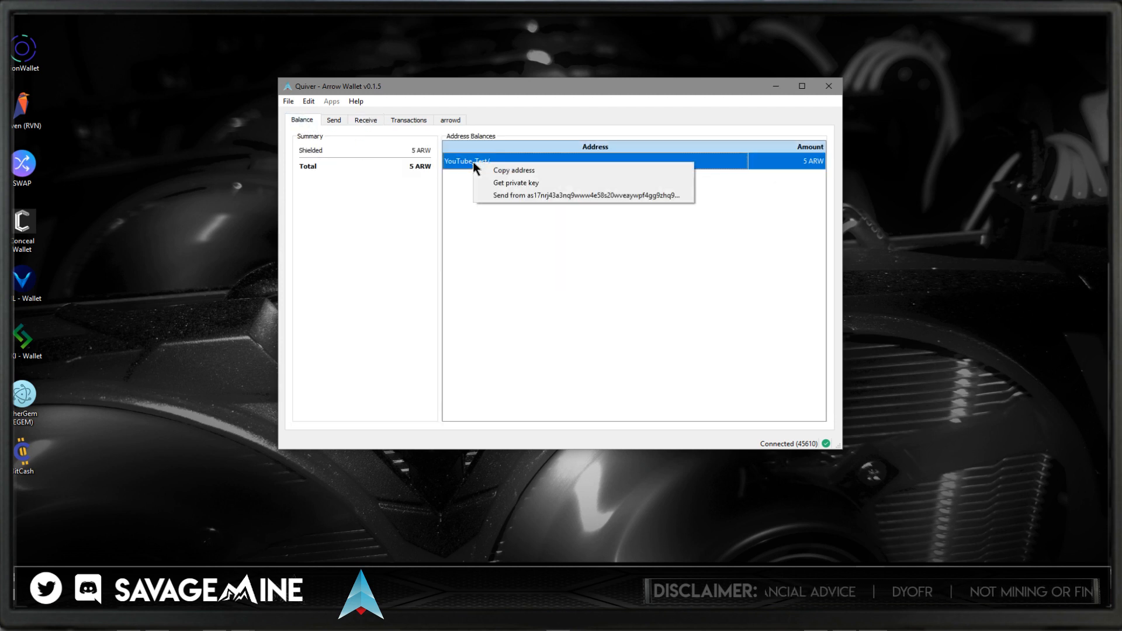
pyautogui.click(514, 183)
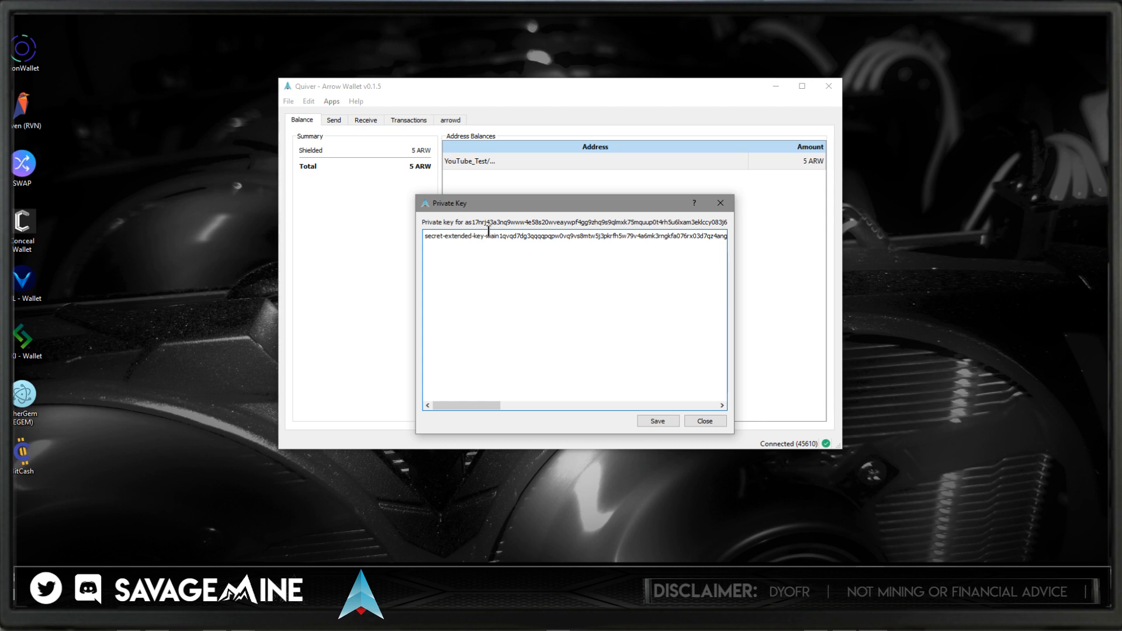
pyautogui.click(706, 421)
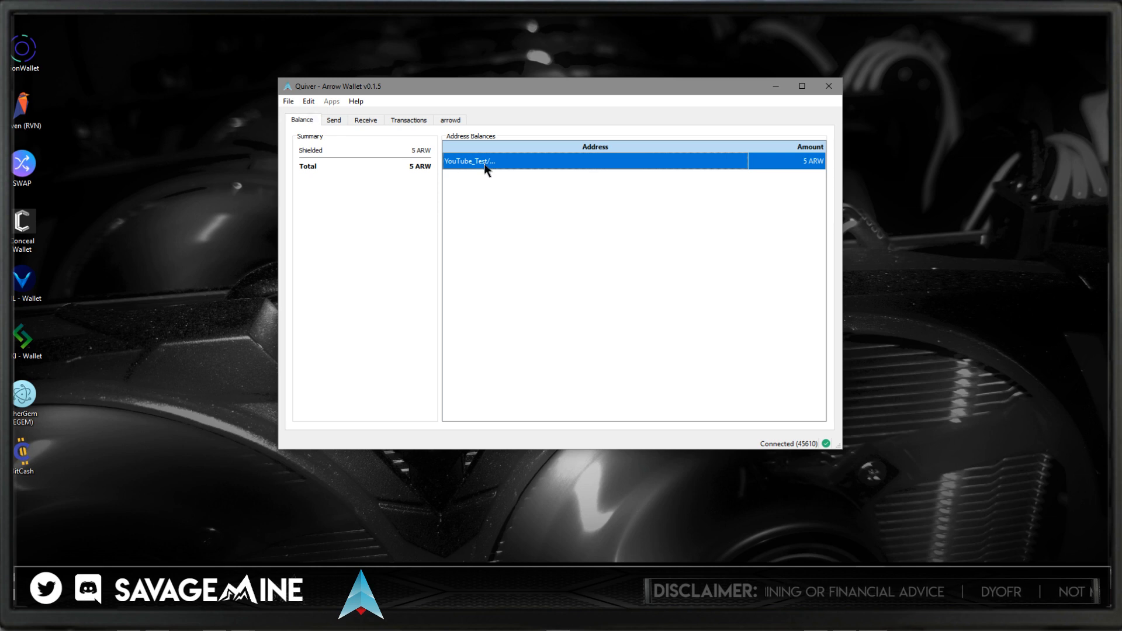
# - Select the unlabelled receiving address to inspect its details and return to the address balances
pyautogui.click(374, 121)
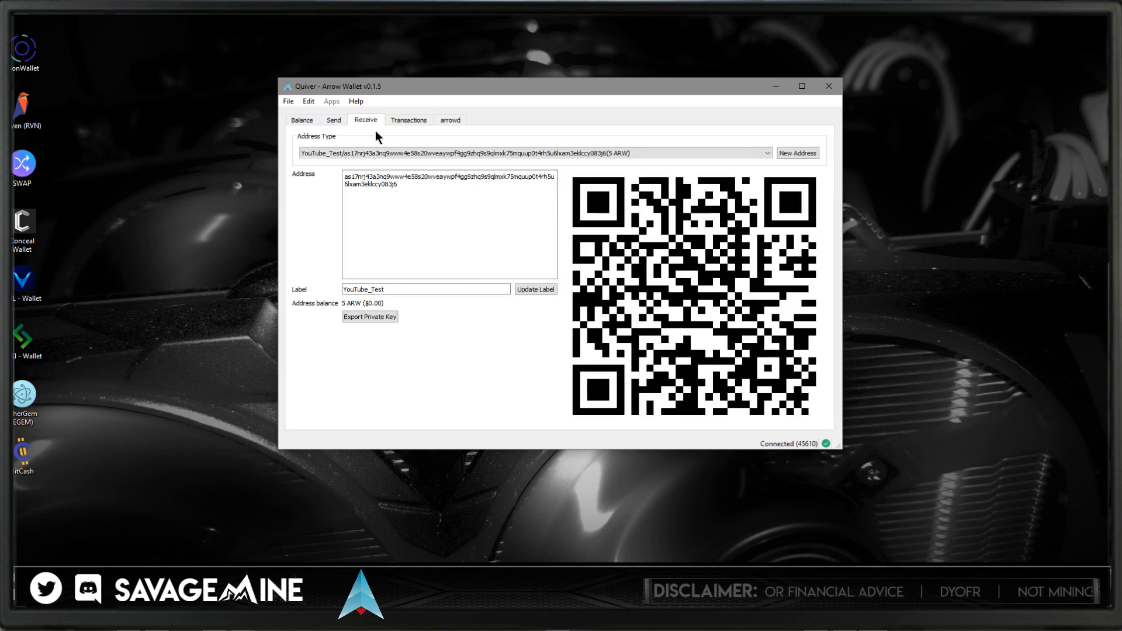
pyautogui.click(380, 152)
pyautogui.click(379, 167)
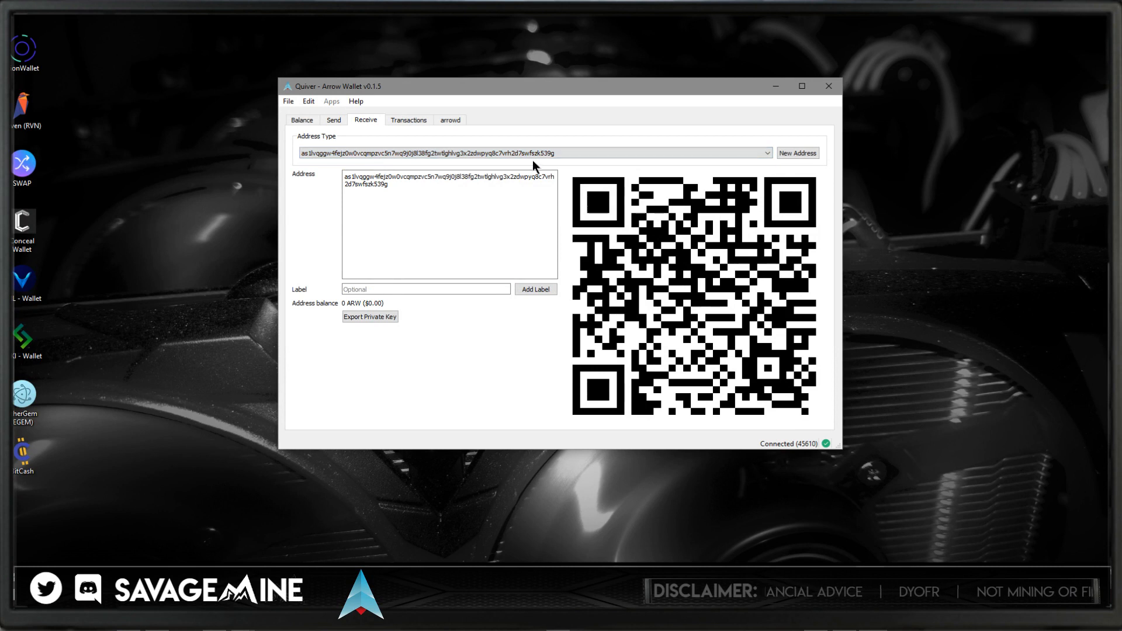
pyautogui.click(304, 122)
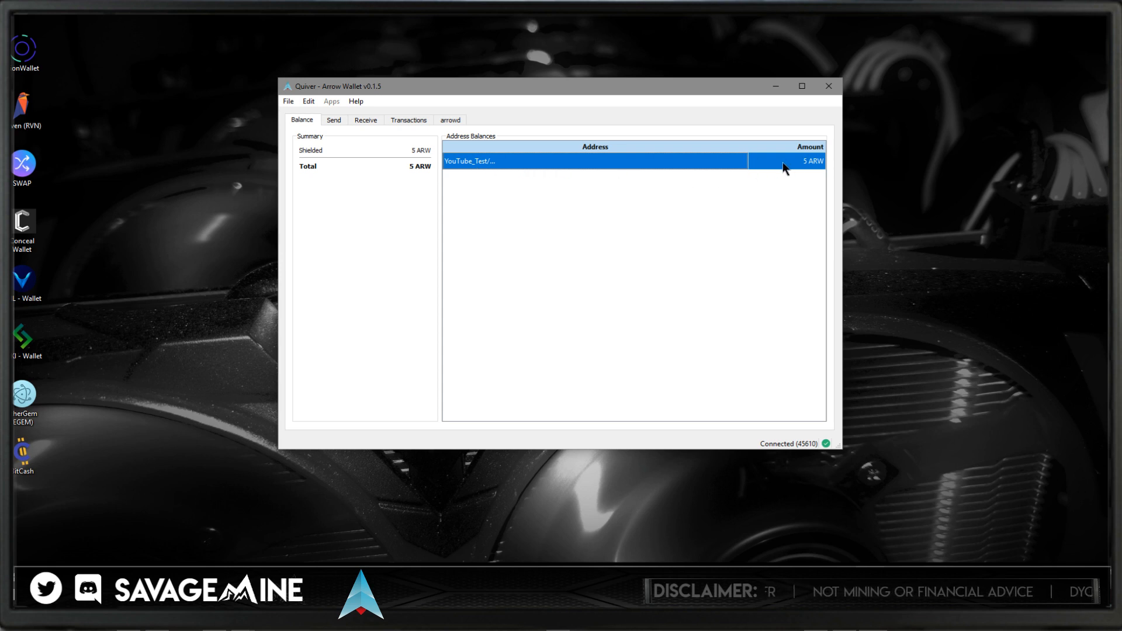
# - Widen the wallet window, get the YouTube_Test address's private key, and copy the entire key line
pyautogui.moveTo(846, 133); pyautogui.dragTo(1003, 133)
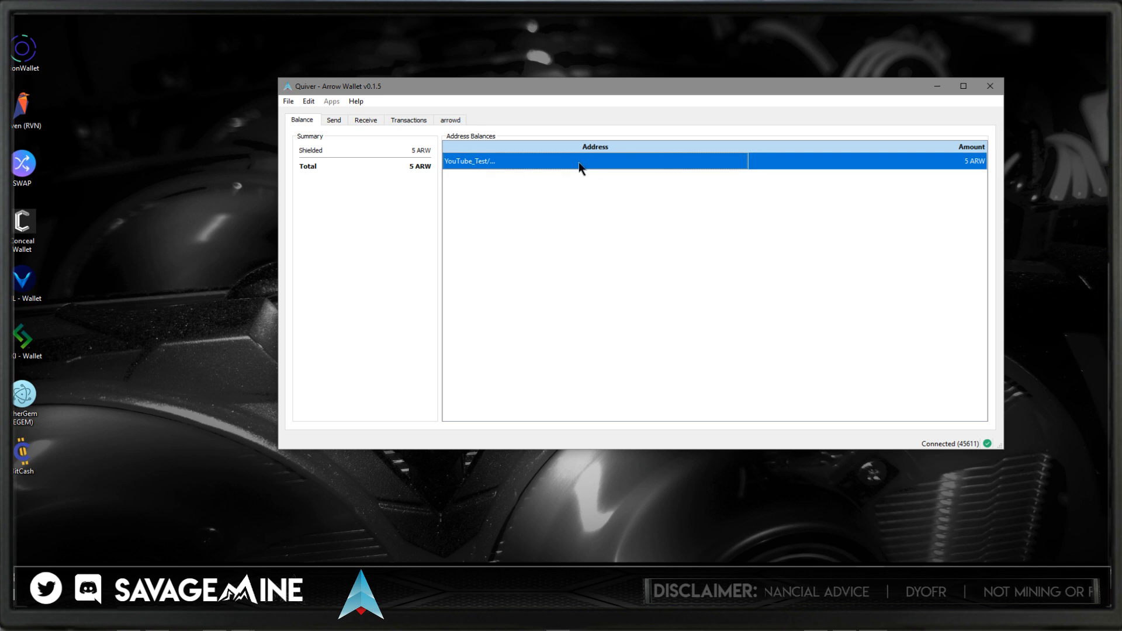
pyautogui.rightClick(477, 162)
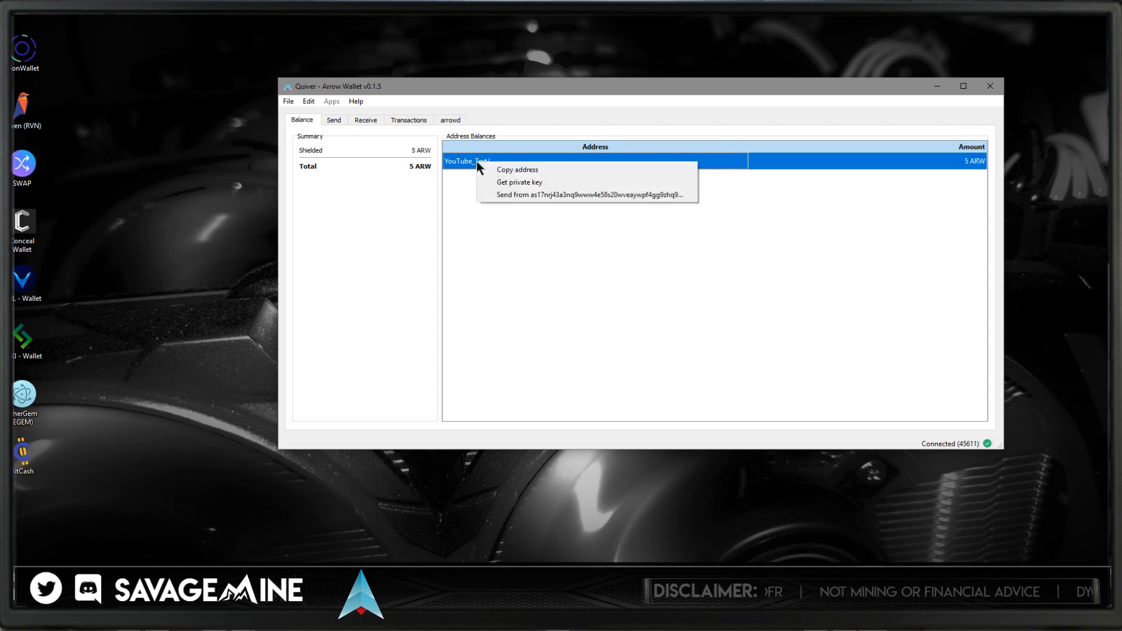
pyautogui.click(502, 183)
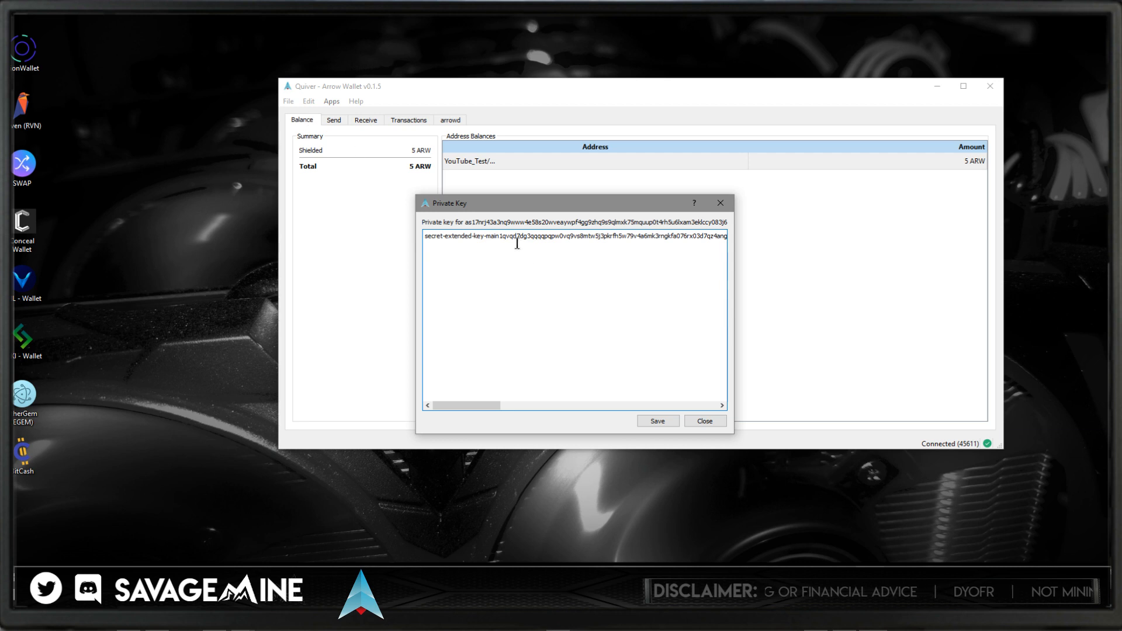
pyautogui.doubleClick(467, 236)
pyautogui.tripleClick(438, 236)
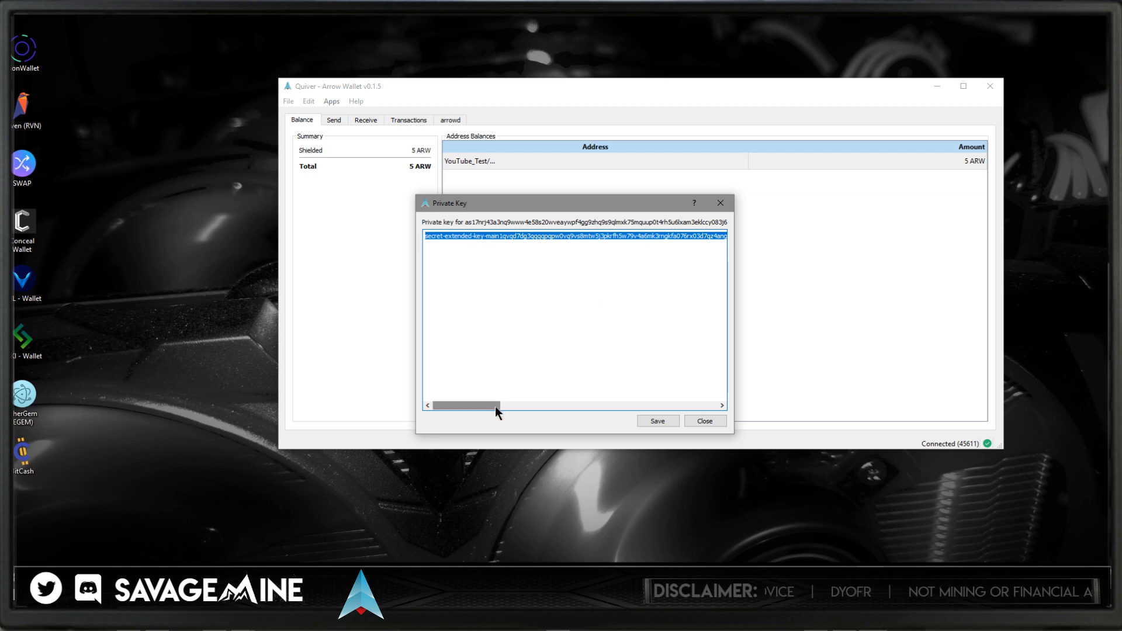
pyautogui.moveTo(499, 405); pyautogui.dragTo(472, 401)
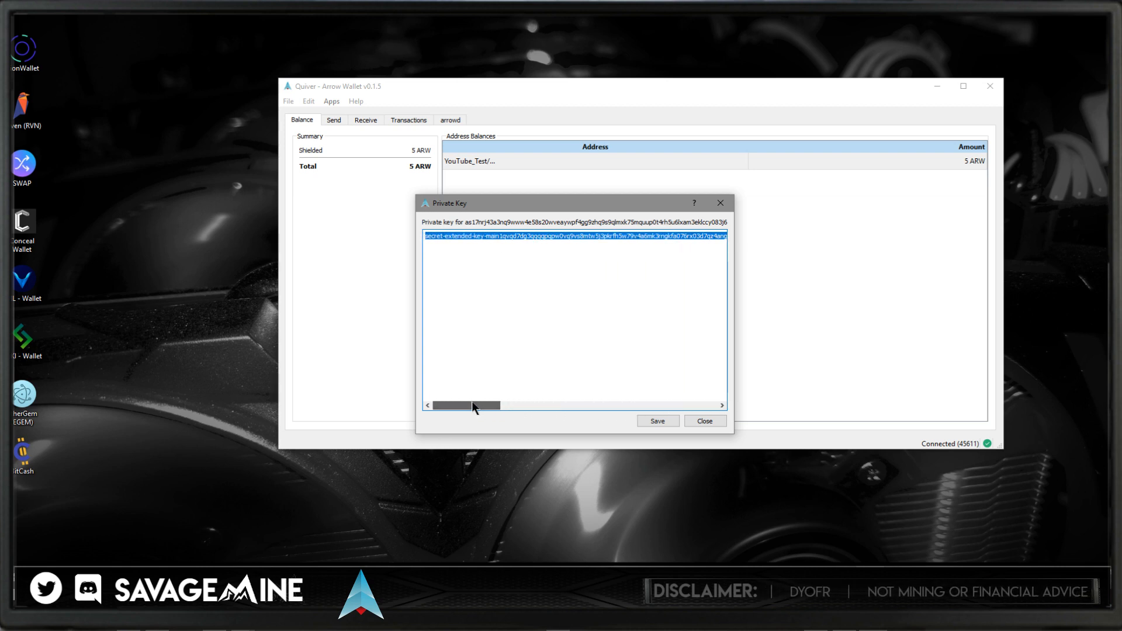
pyautogui.rightClick(472, 239)
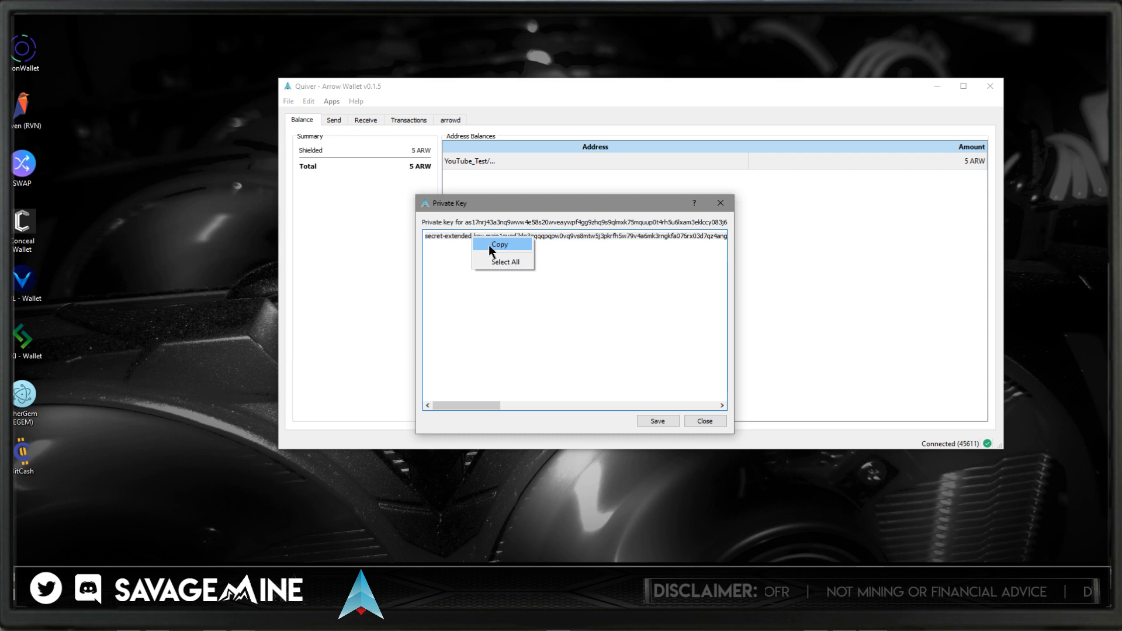
pyautogui.click(493, 244)
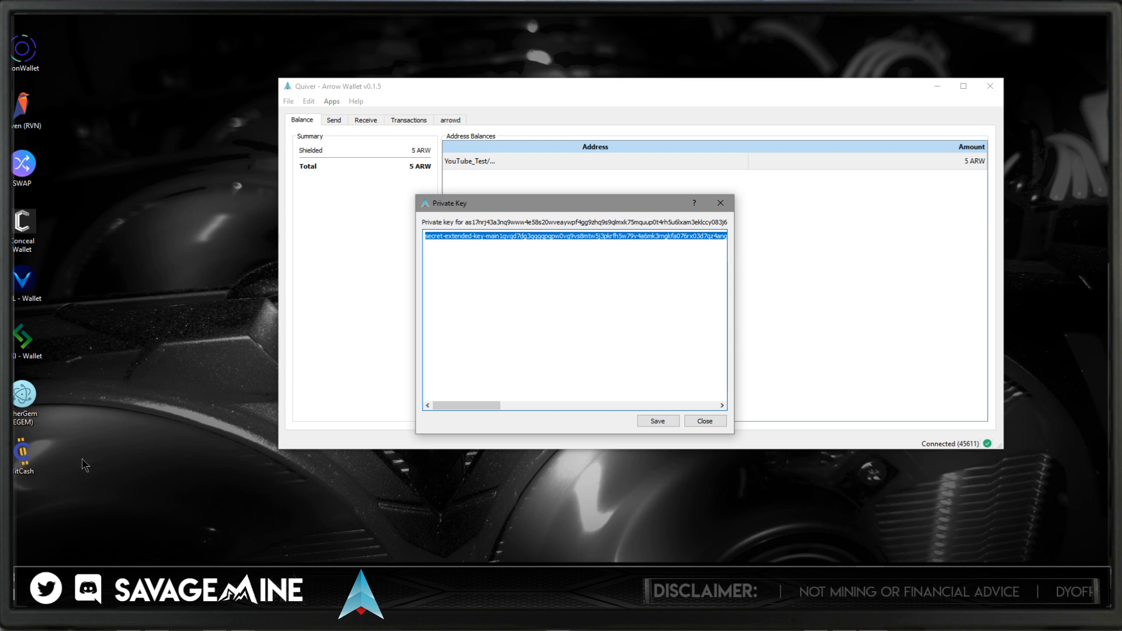
# - Create a text document on the desktop with its default name and paste the copied private key into it
pyautogui.rightClick(134, 222)
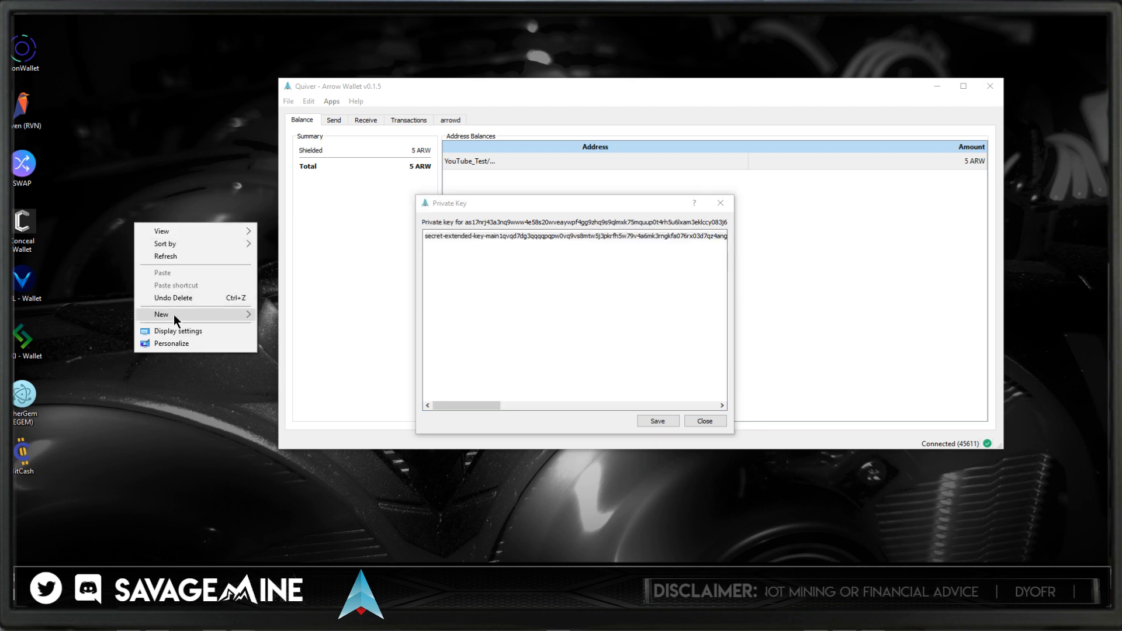
pyautogui.moveTo(174, 315)
pyautogui.click(295, 433)
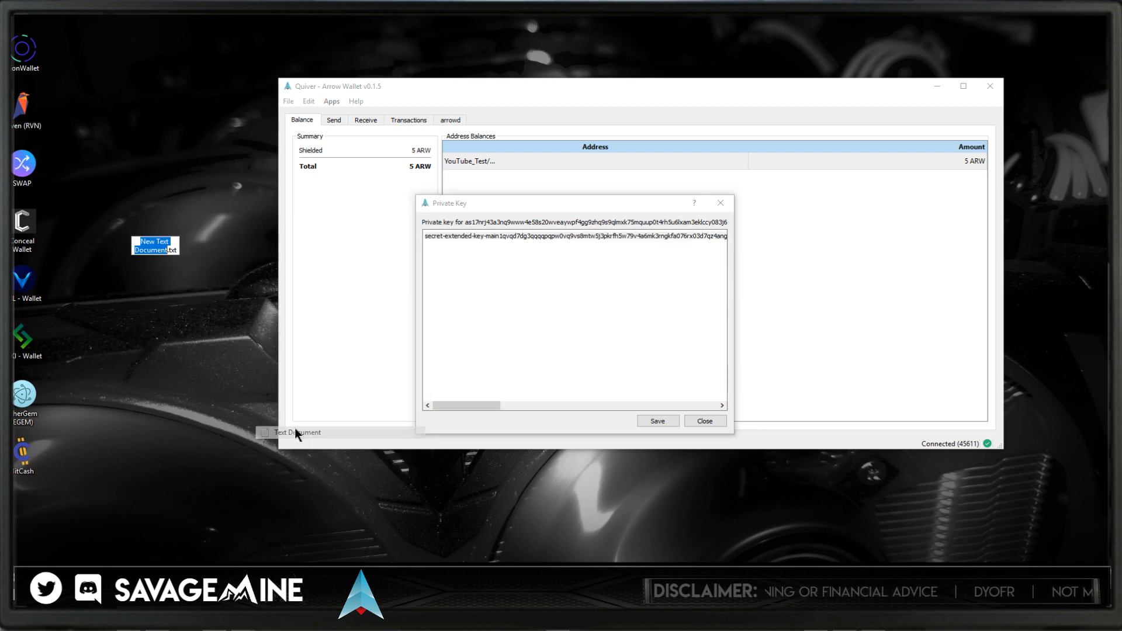
pyautogui.press('Return')
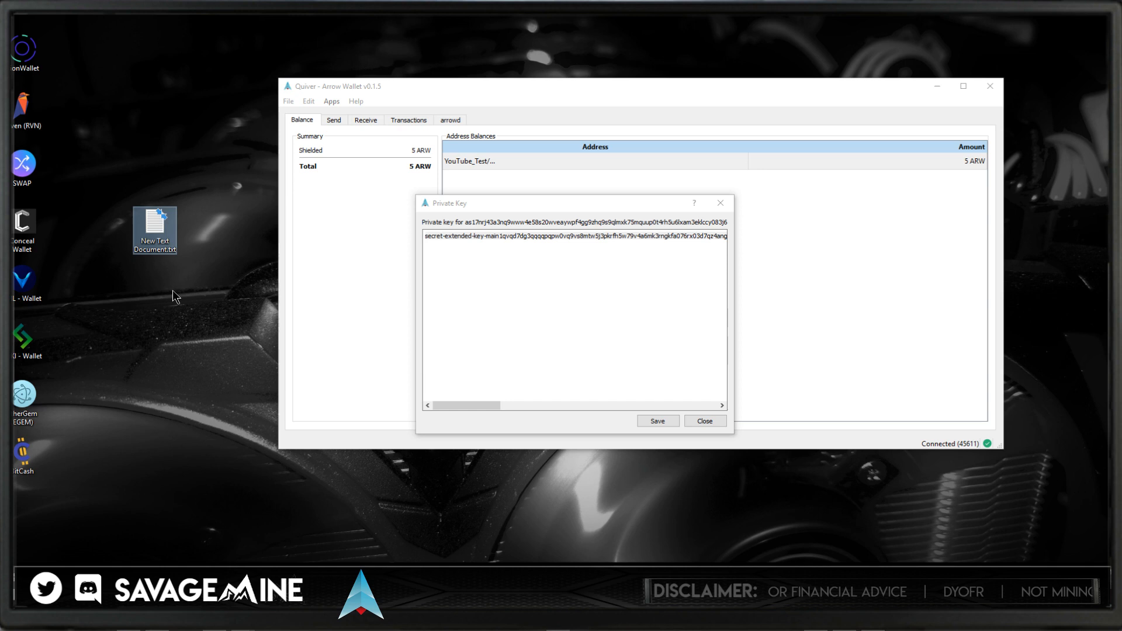
pyautogui.doubleClick(155, 245)
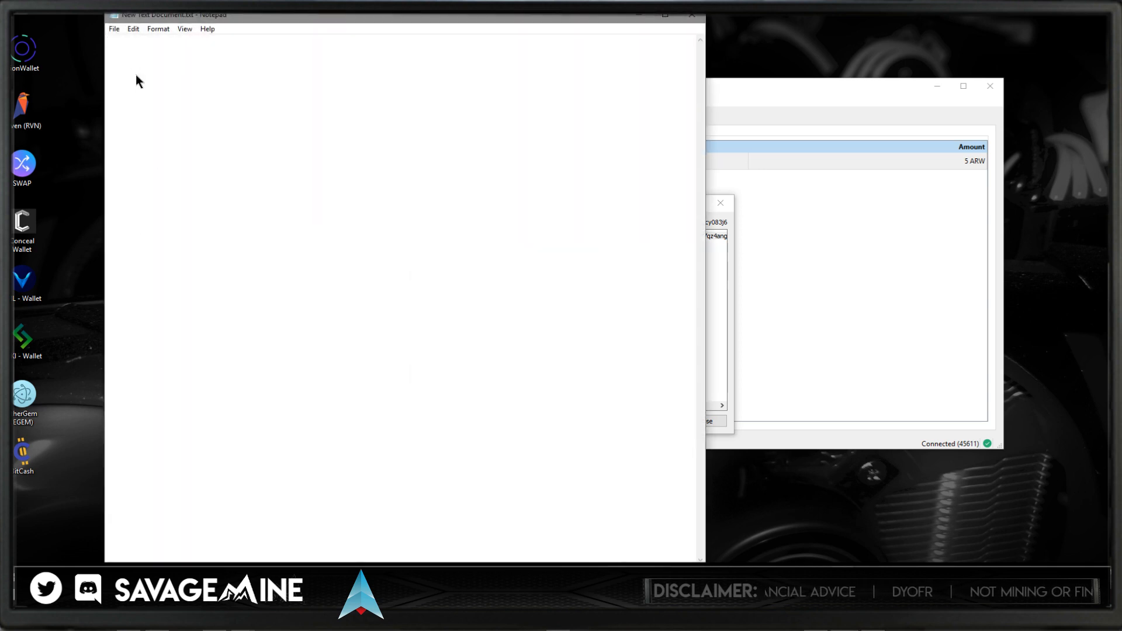
pyautogui.rightClick(135, 75)
pyautogui.click(169, 125)
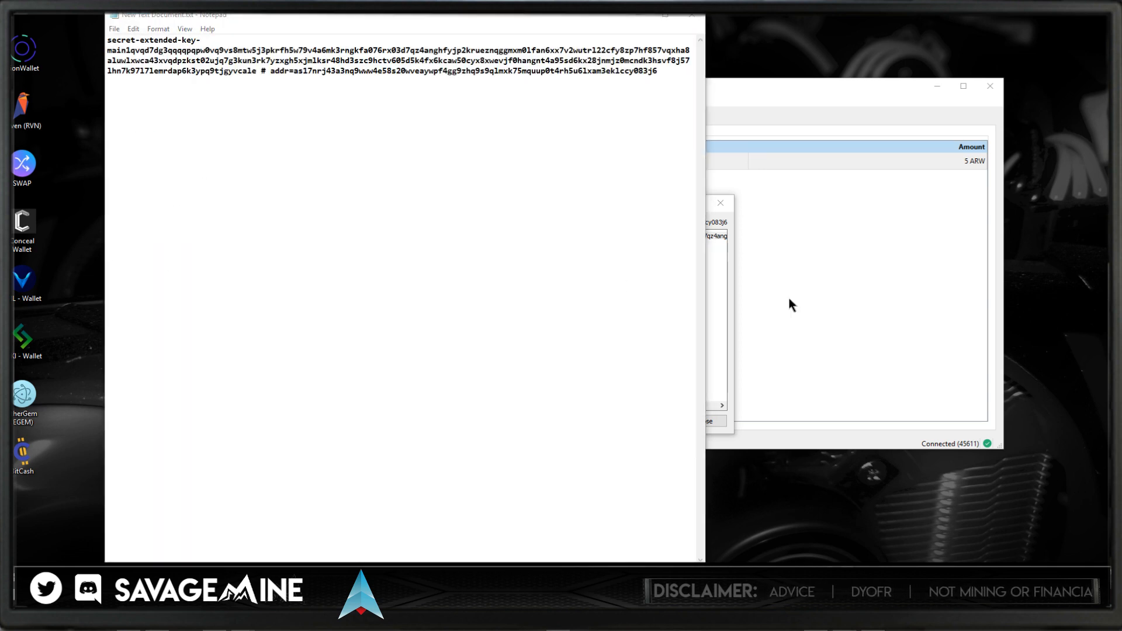
# - Bring the wallet back in front of the text document and close its private key window
pyautogui.click(714, 292)
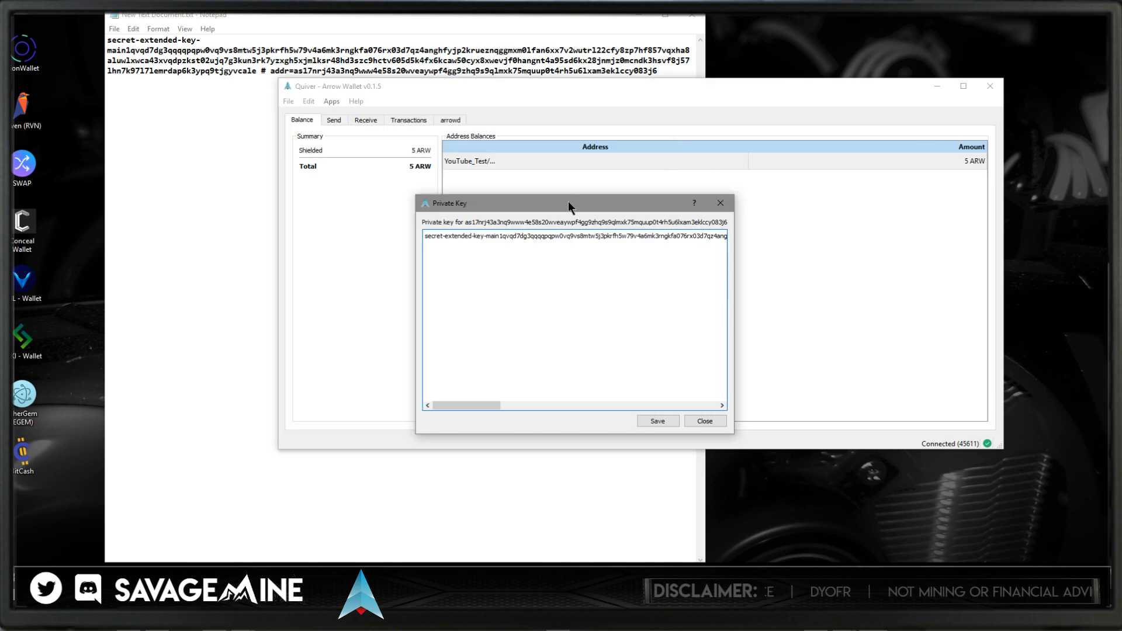
pyautogui.moveTo(568, 205); pyautogui.dragTo(653, 248)
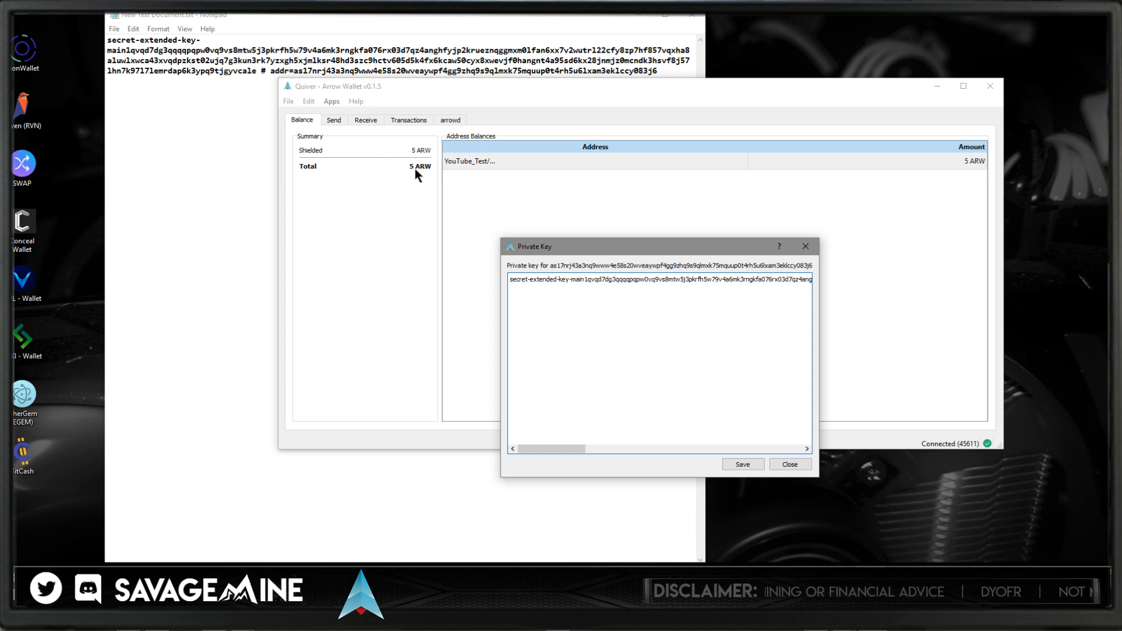
pyautogui.click(791, 466)
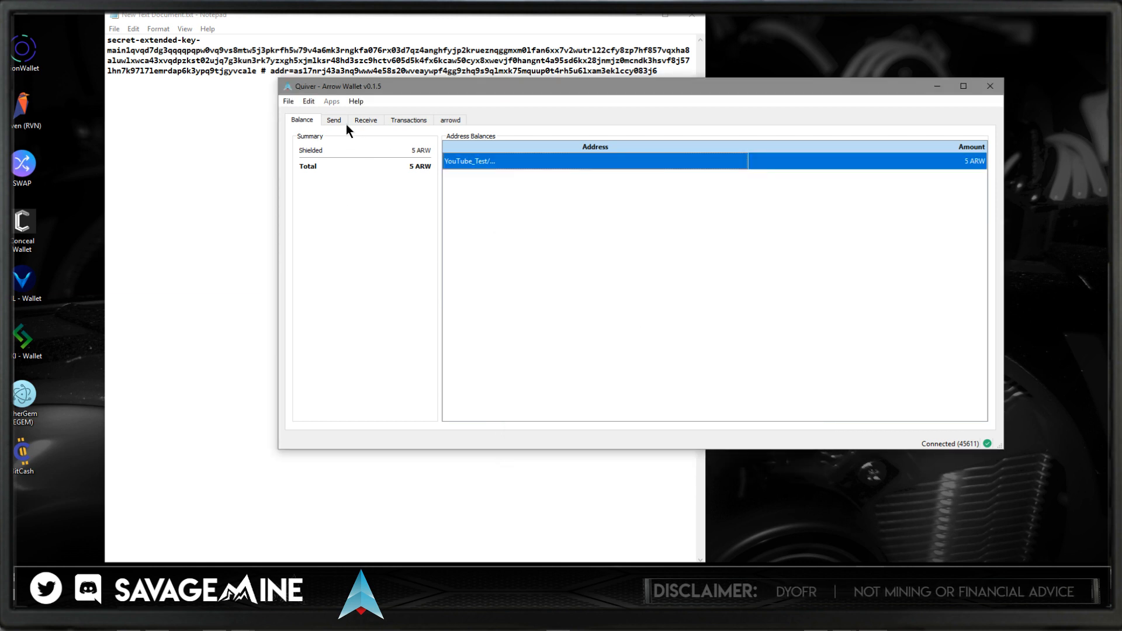
# - Bring the Arrow data folder in front, place it over the wallet window, and exit the Quiver wallet
pyautogui.moveTo(388, 85); pyautogui.dragTo(388, 104)
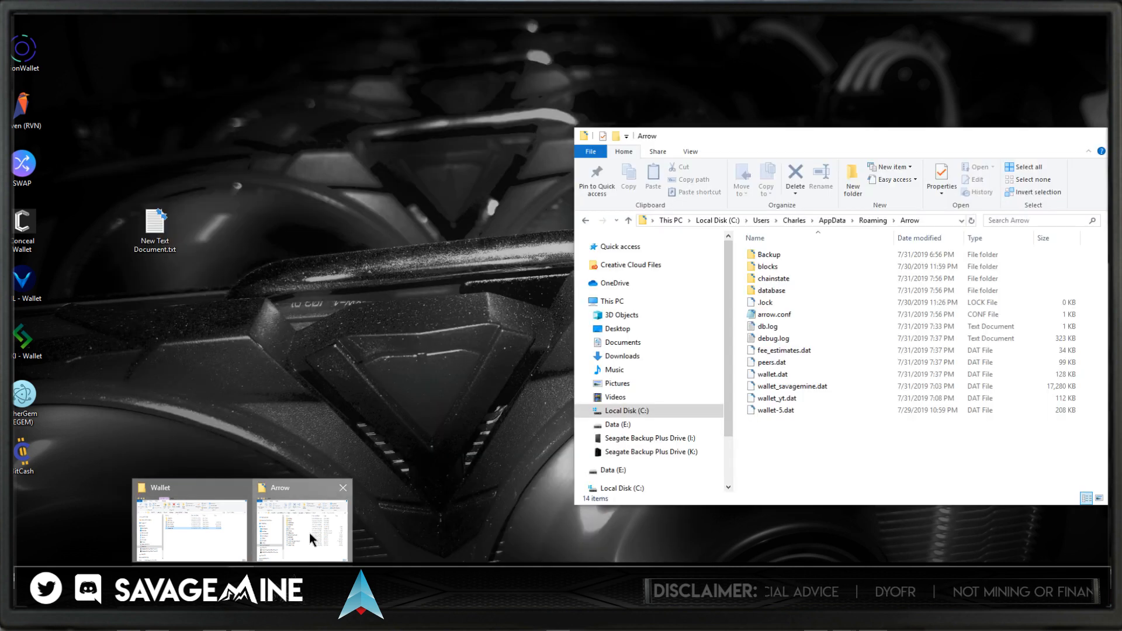
pyautogui.click(310, 533)
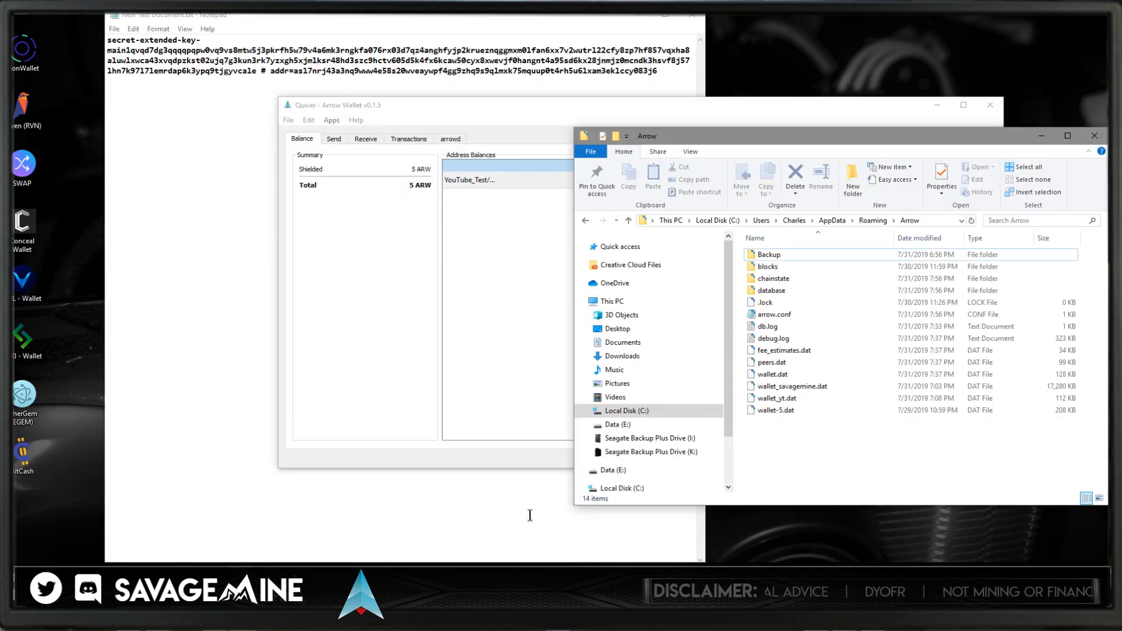
pyautogui.moveTo(708, 134); pyautogui.dragTo(612, 139)
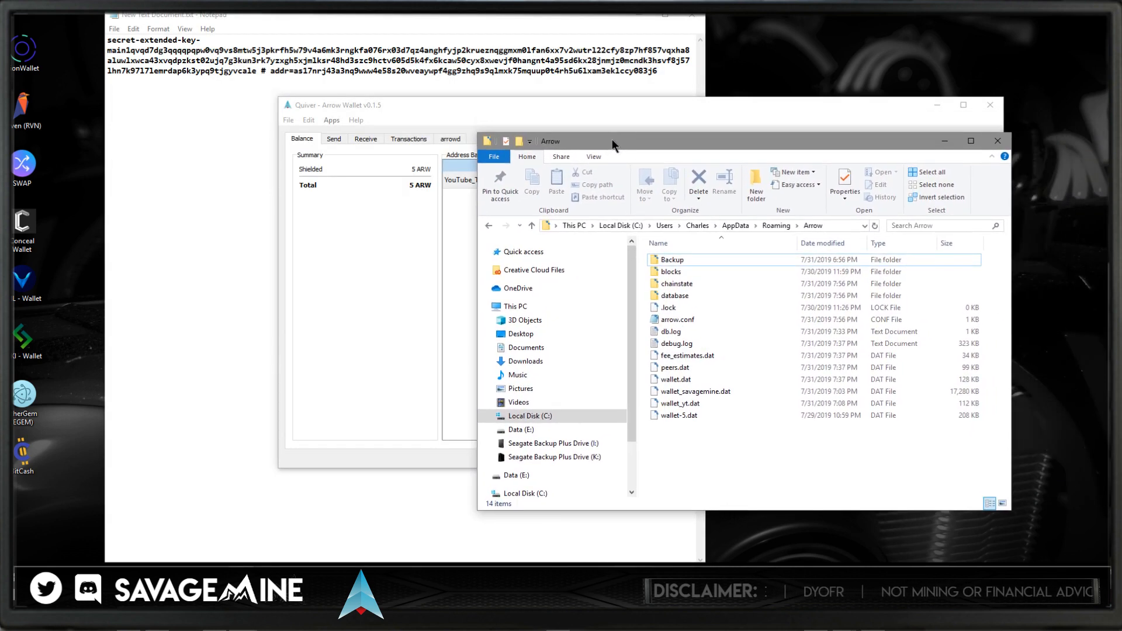
pyautogui.click(291, 120)
pyautogui.click(318, 225)
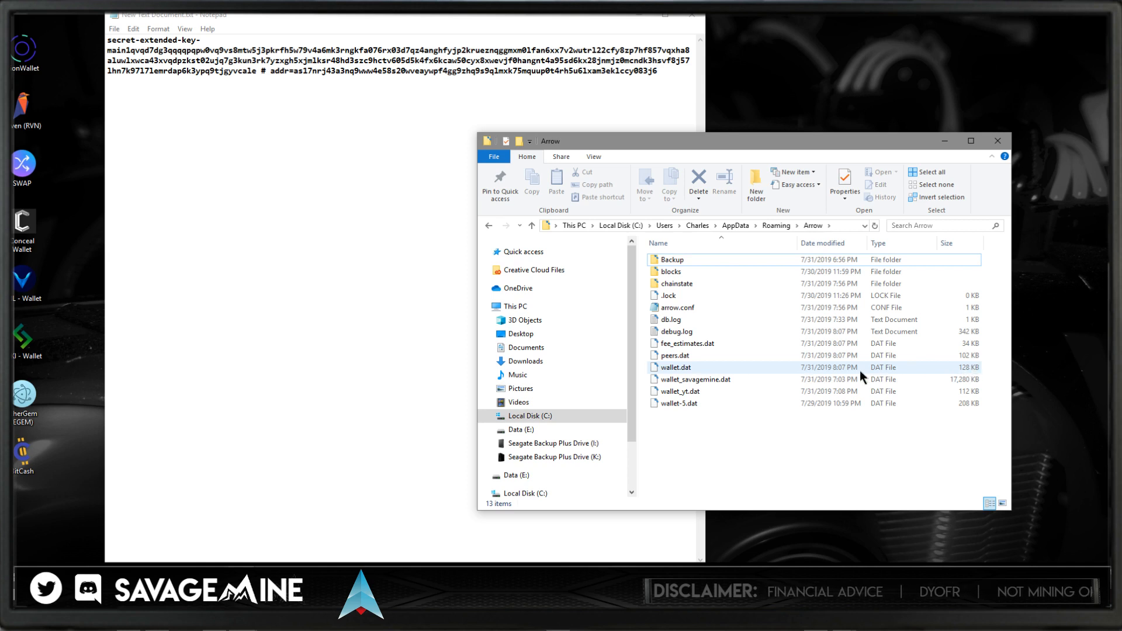
# - Delete wallet.dat from the Arrow data folder and confirm moving it to the Recycle Bin
pyautogui.rightClick(676, 367)
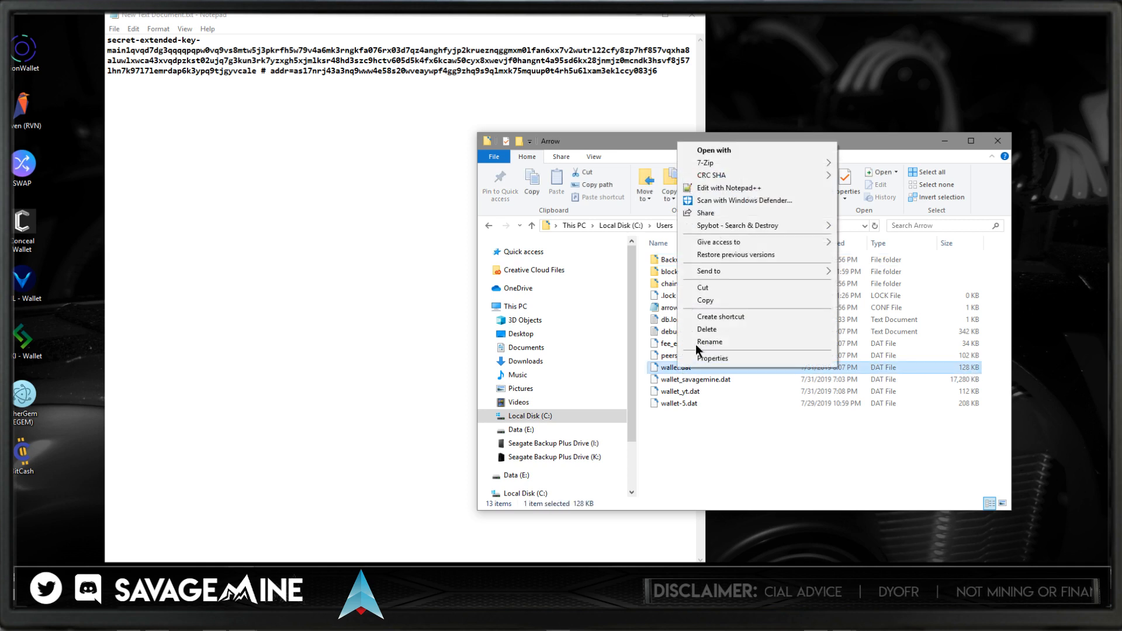
pyautogui.click(706, 329)
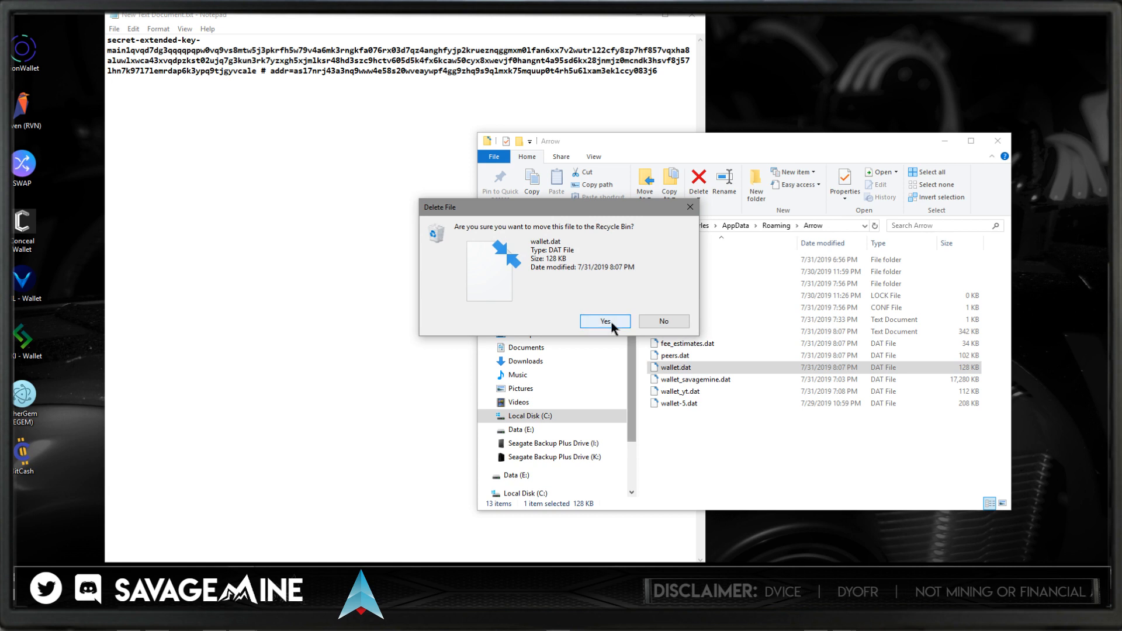
pyautogui.click(611, 322)
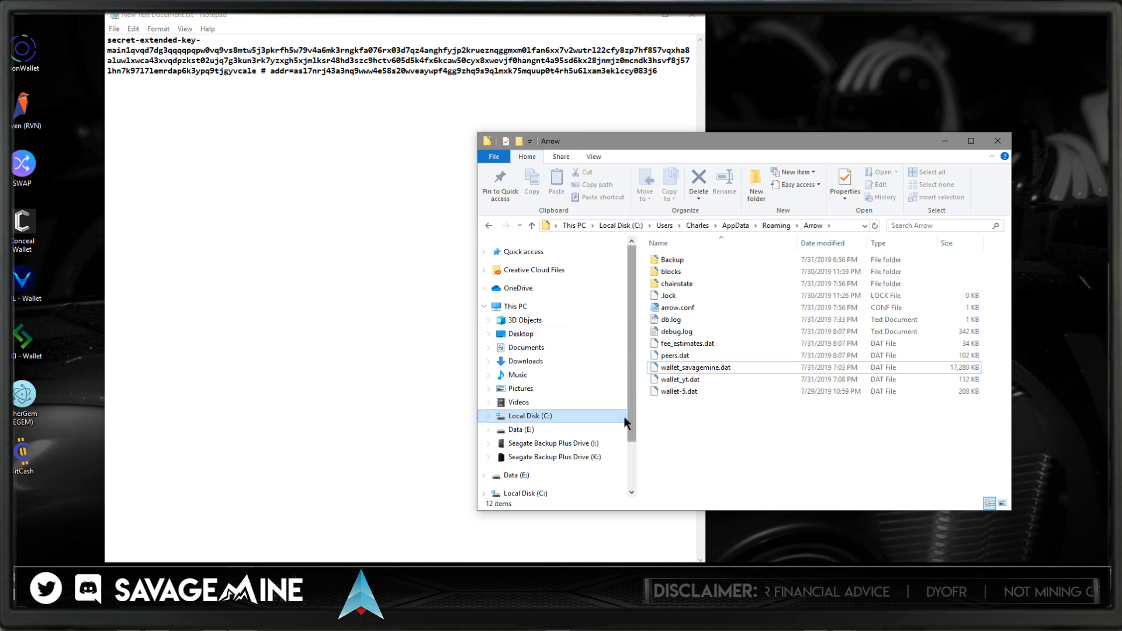
# - Switch to the Wallet program folder and launch quiver.exe to start the wallet again
pyautogui.moveTo(242, 619)
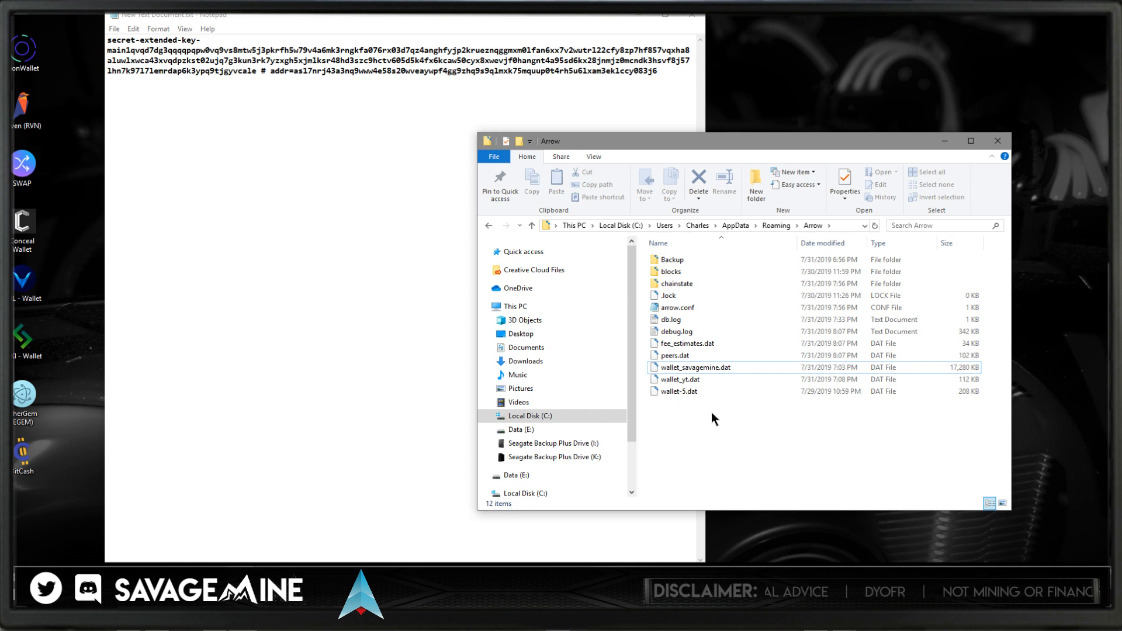
pyautogui.click(242, 584)
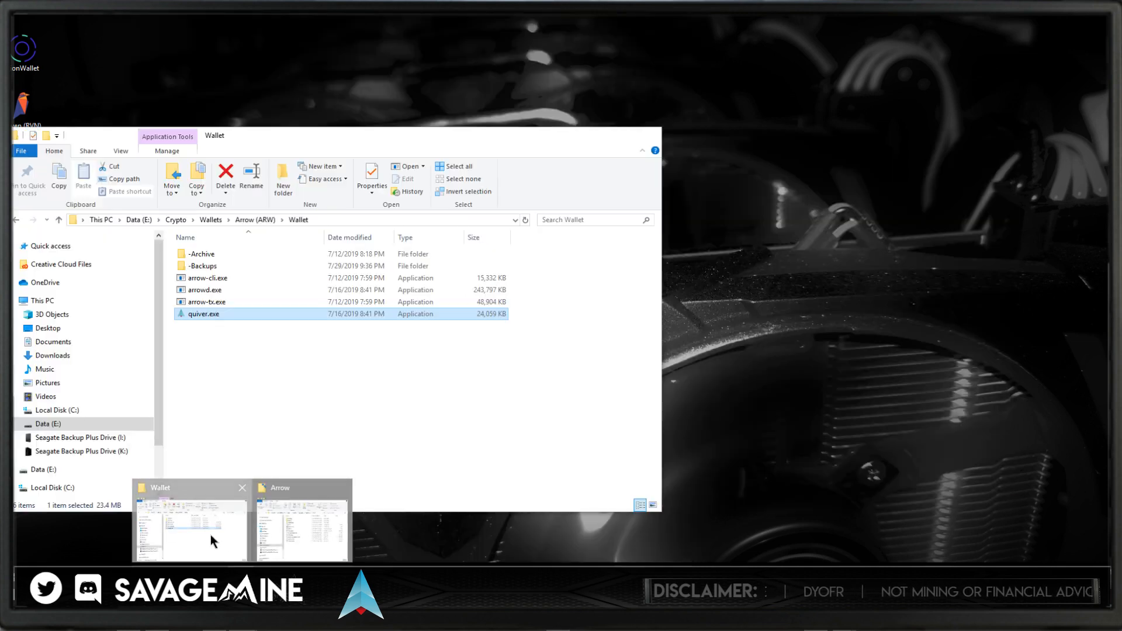
pyautogui.click(211, 535)
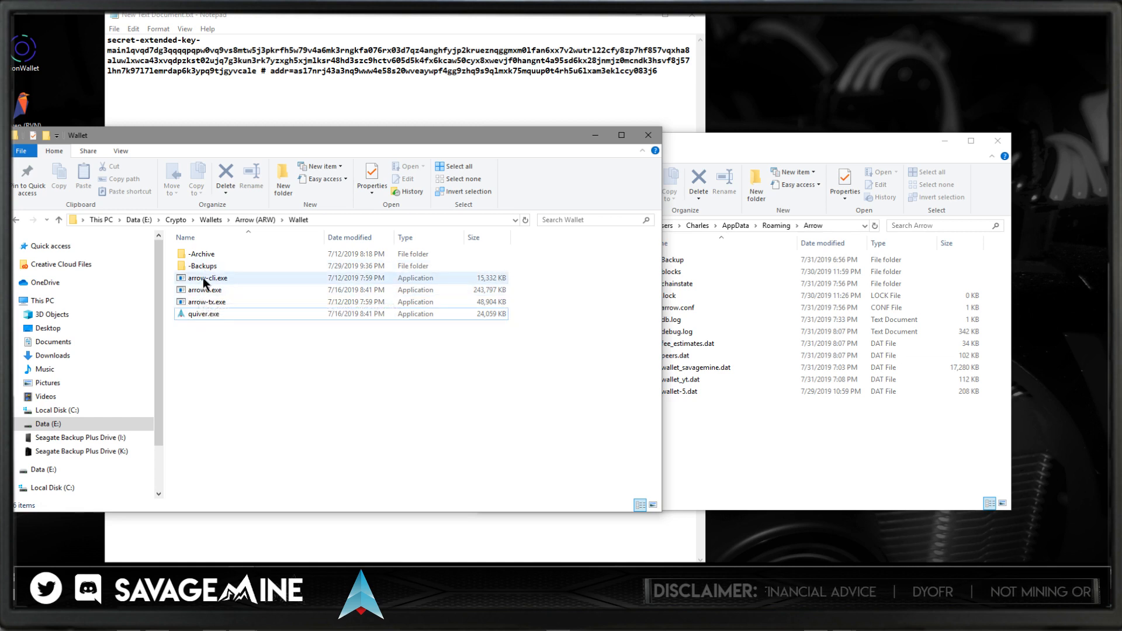
pyautogui.moveTo(204, 283)
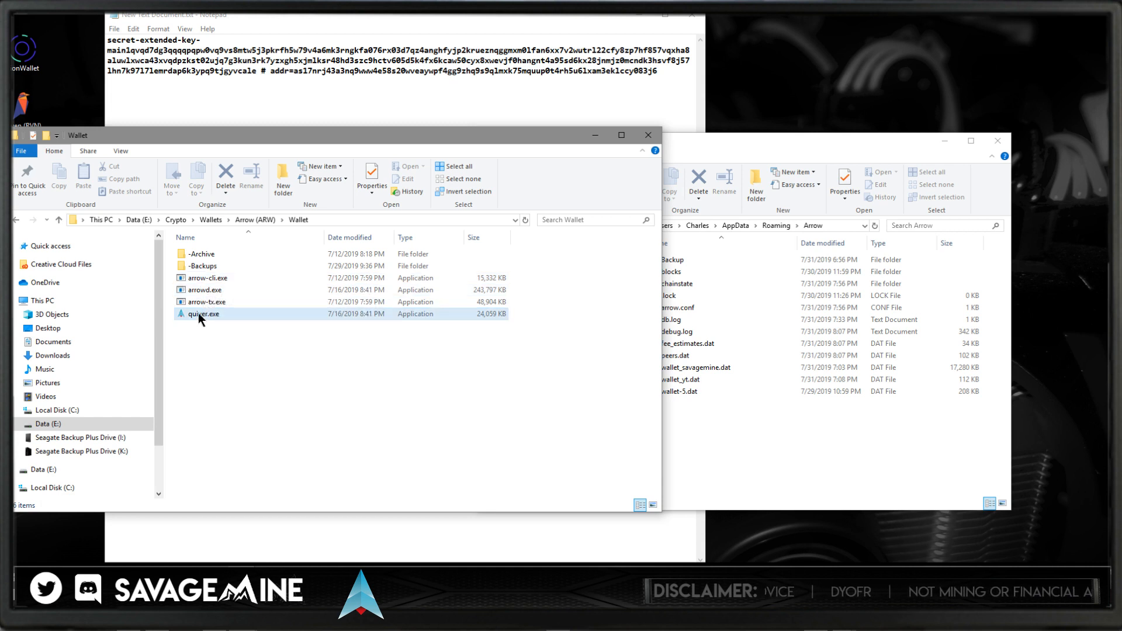
pyautogui.moveTo(198, 313)
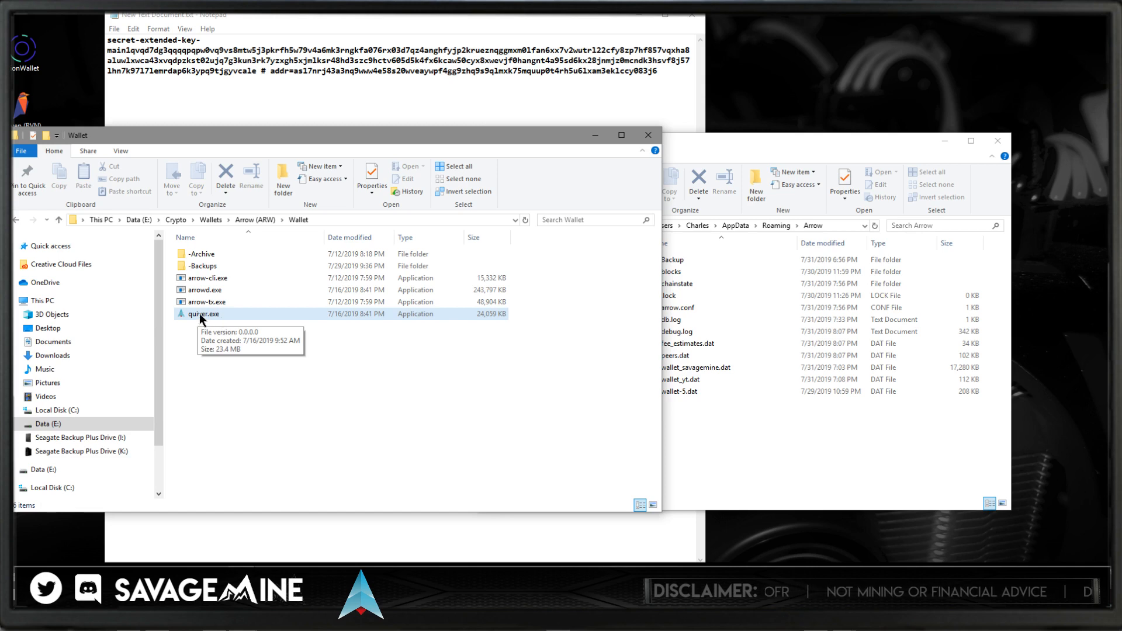
pyautogui.doubleClick(200, 316)
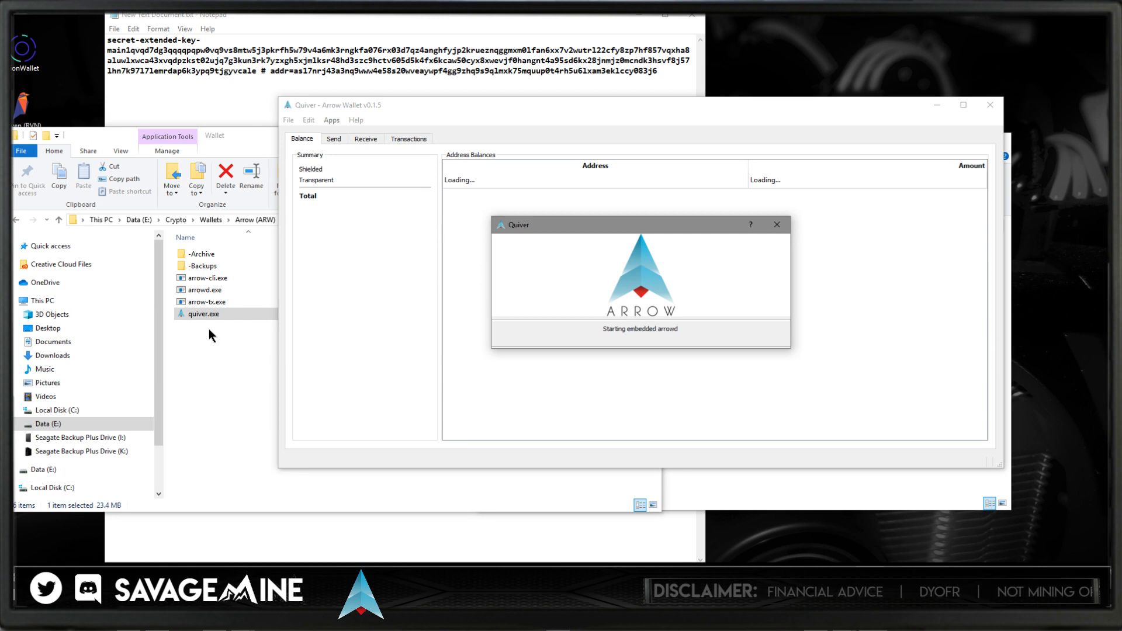
# - Minimize the text document and both folder windows, and reposition the wallet window on the cleared desktop
pyautogui.click(638, 16)
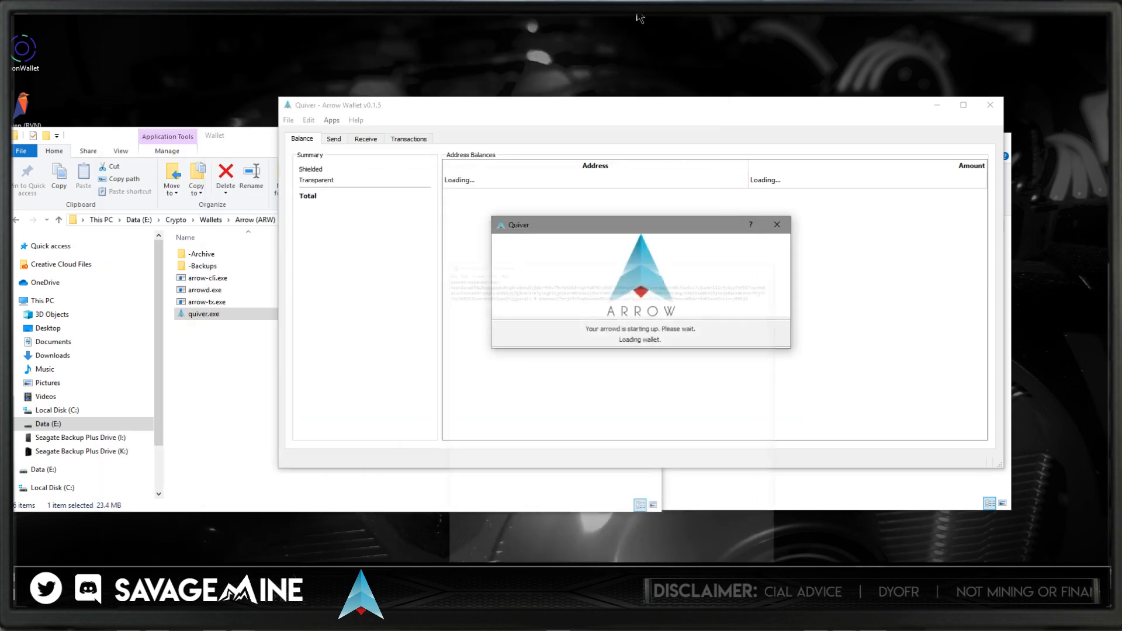
pyautogui.click(253, 134)
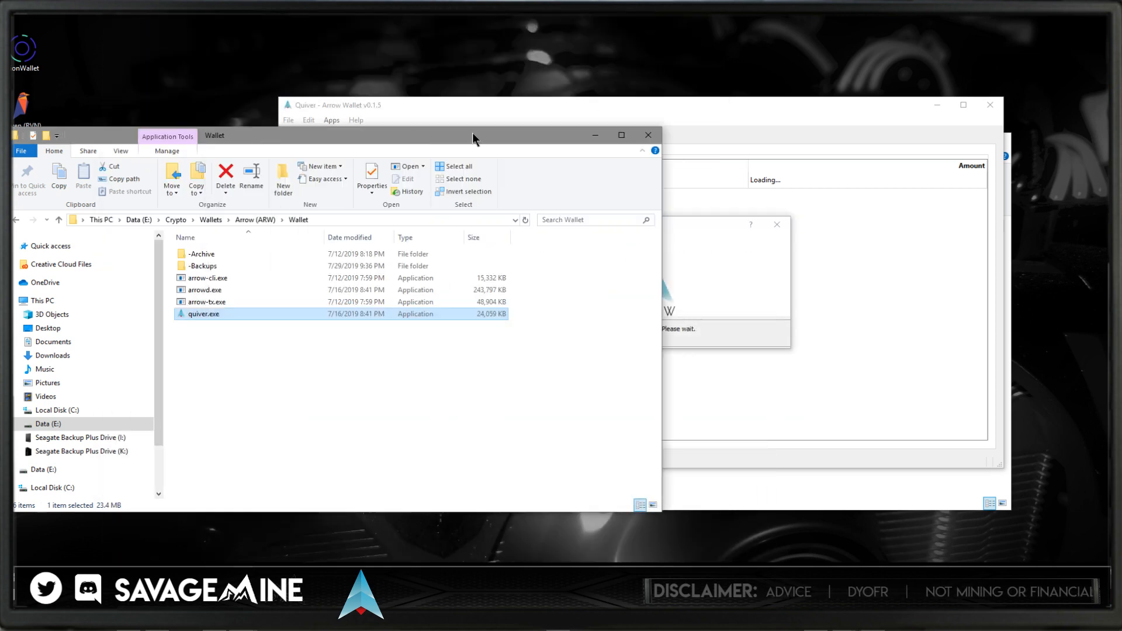
pyautogui.click(594, 136)
pyautogui.click(797, 477)
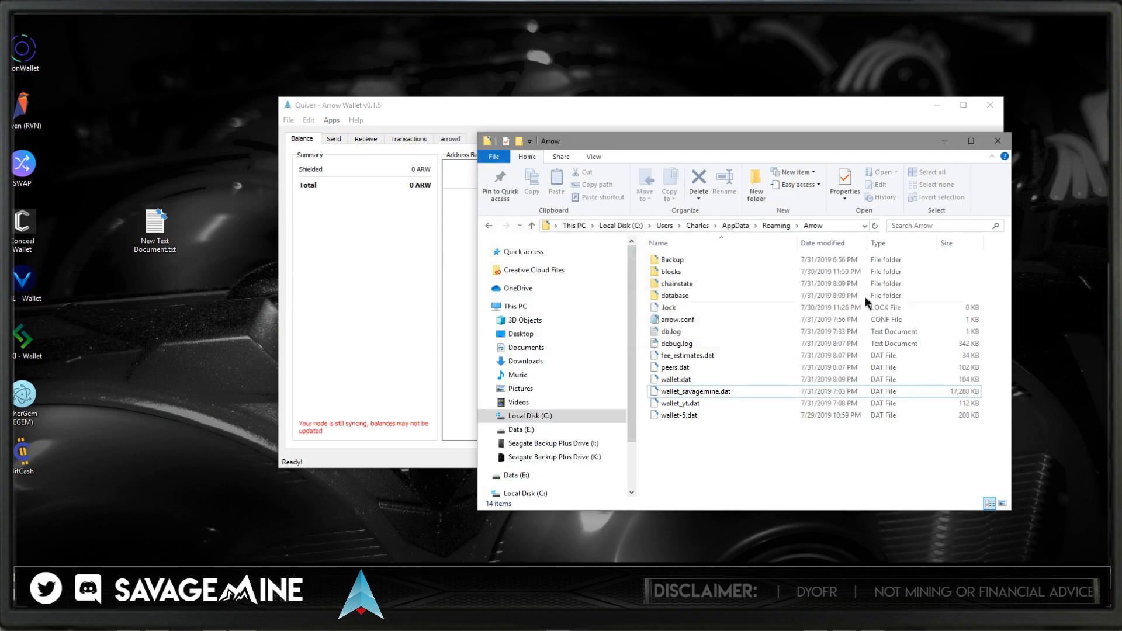
pyautogui.click(948, 140)
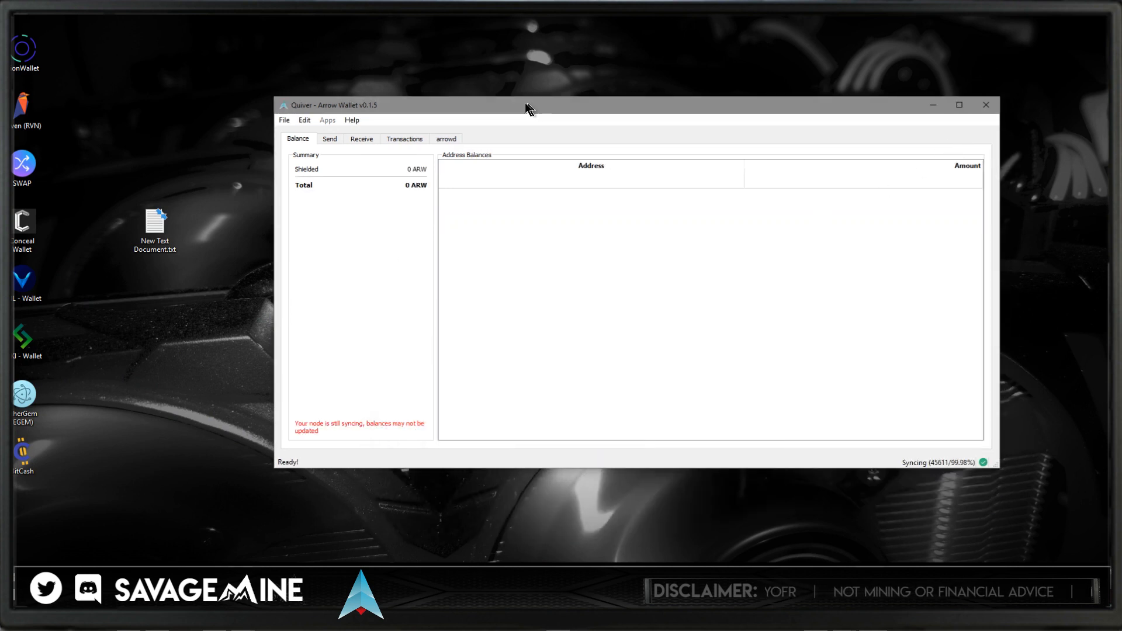
pyautogui.moveTo(525, 103); pyautogui.dragTo(452, 94)
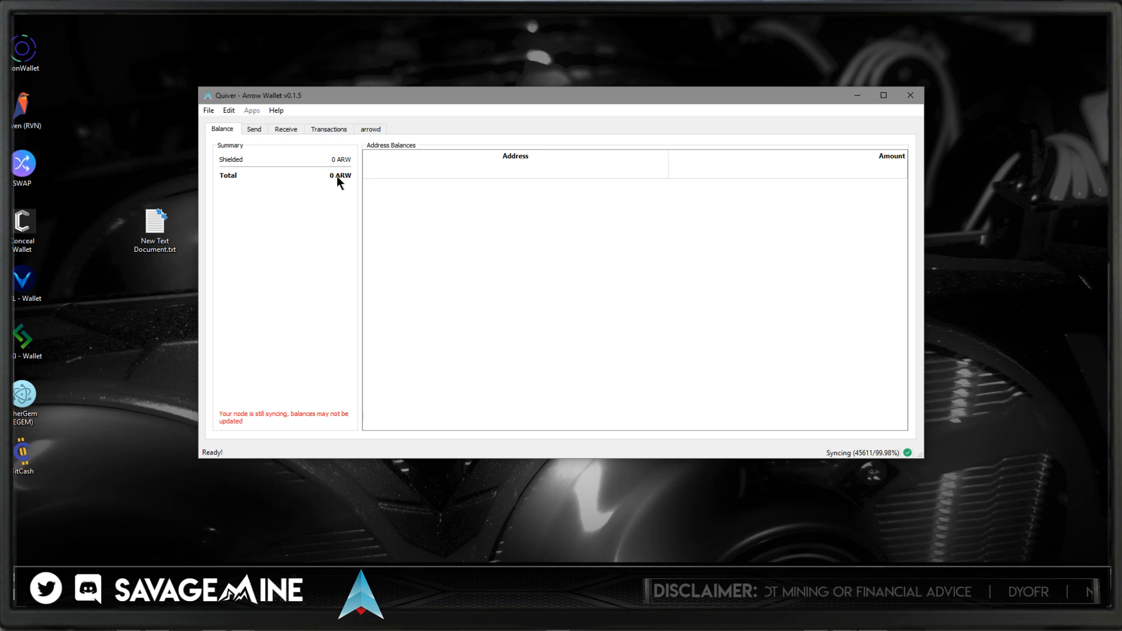
# - Inspect the wallet's receiving address and the regenerated wallet.dat in the Arrow data folder, and return to the wallet balances
pyautogui.click(284, 129)
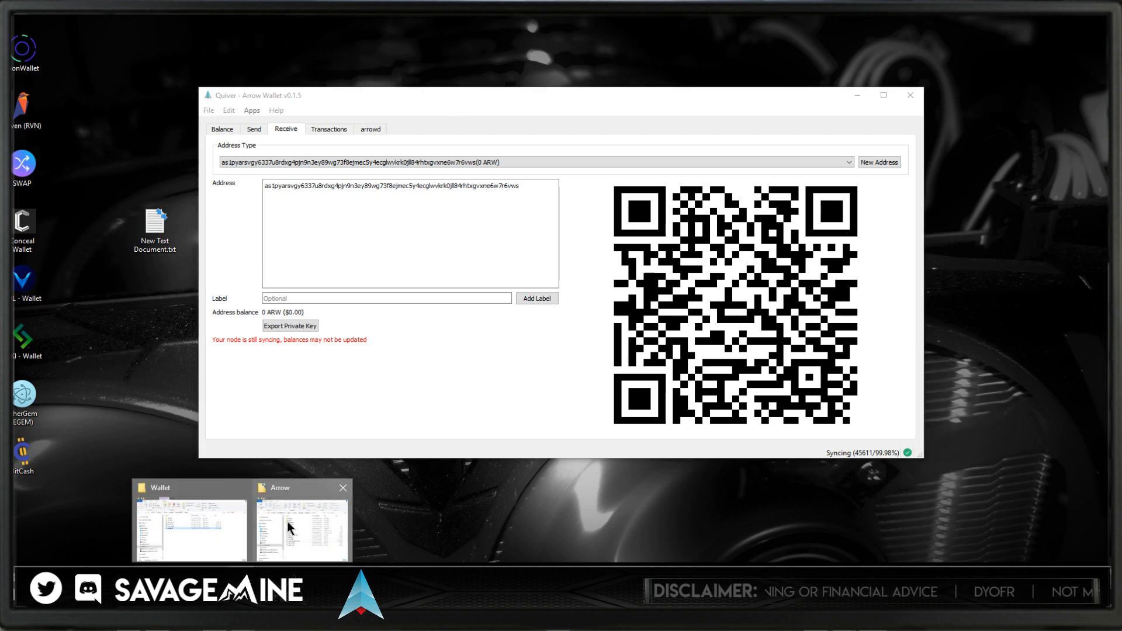
pyautogui.click(287, 522)
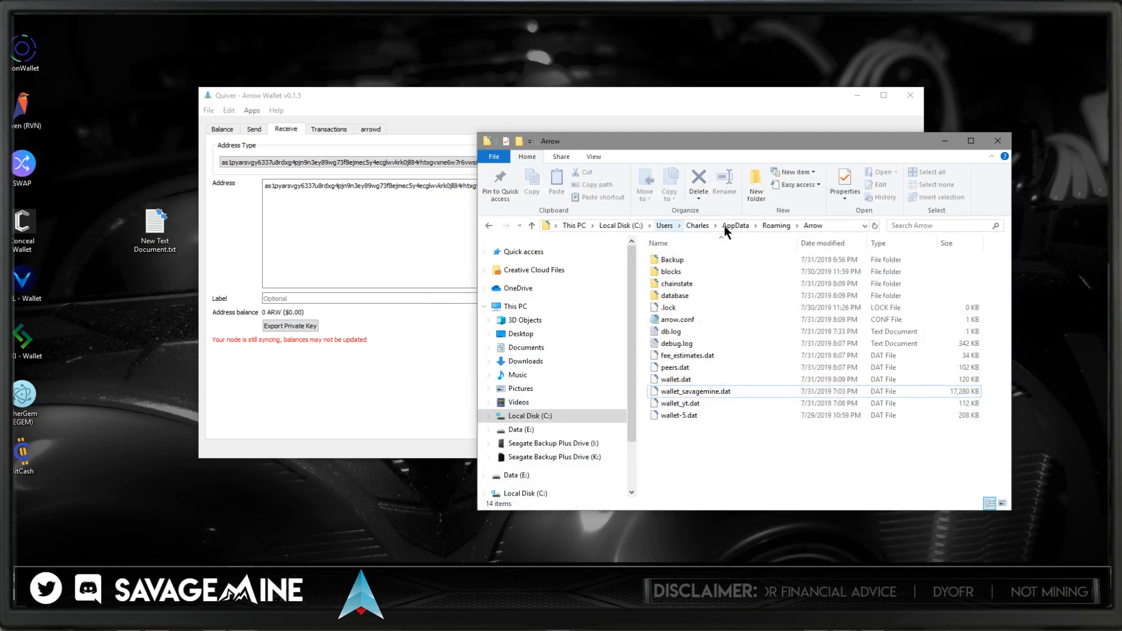
pyautogui.click(678, 381)
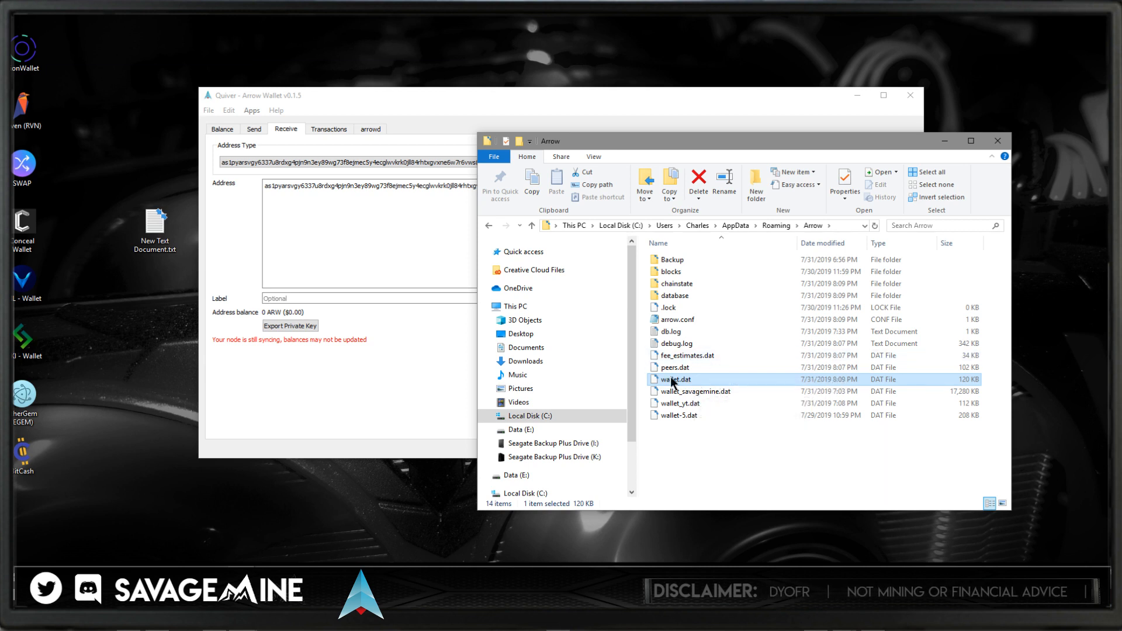
pyautogui.click(468, 350)
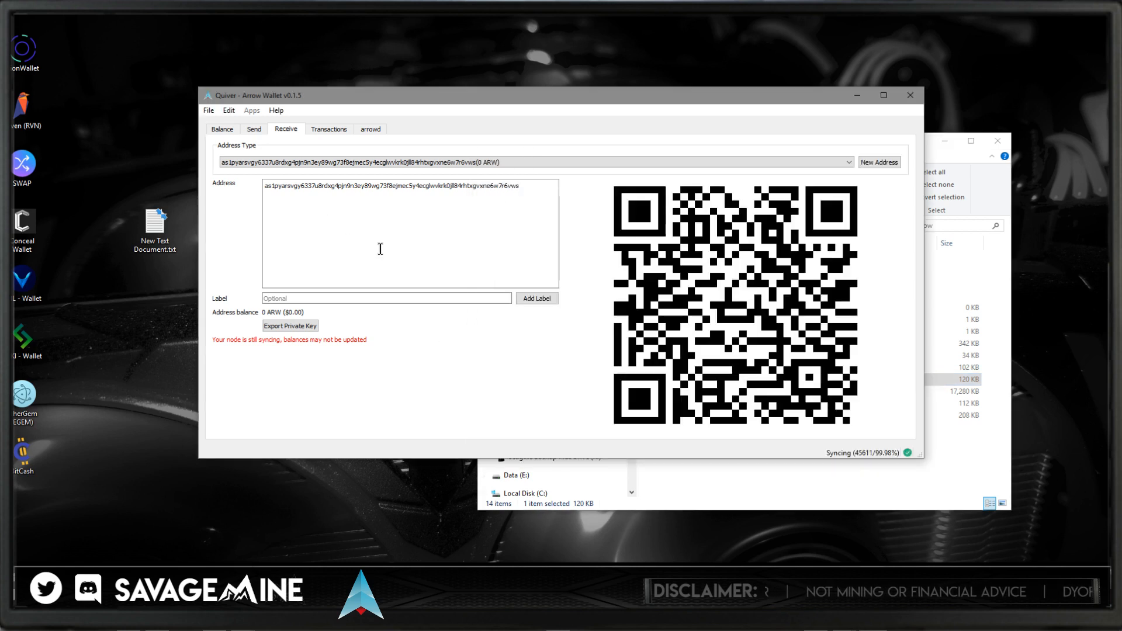
pyautogui.click(222, 130)
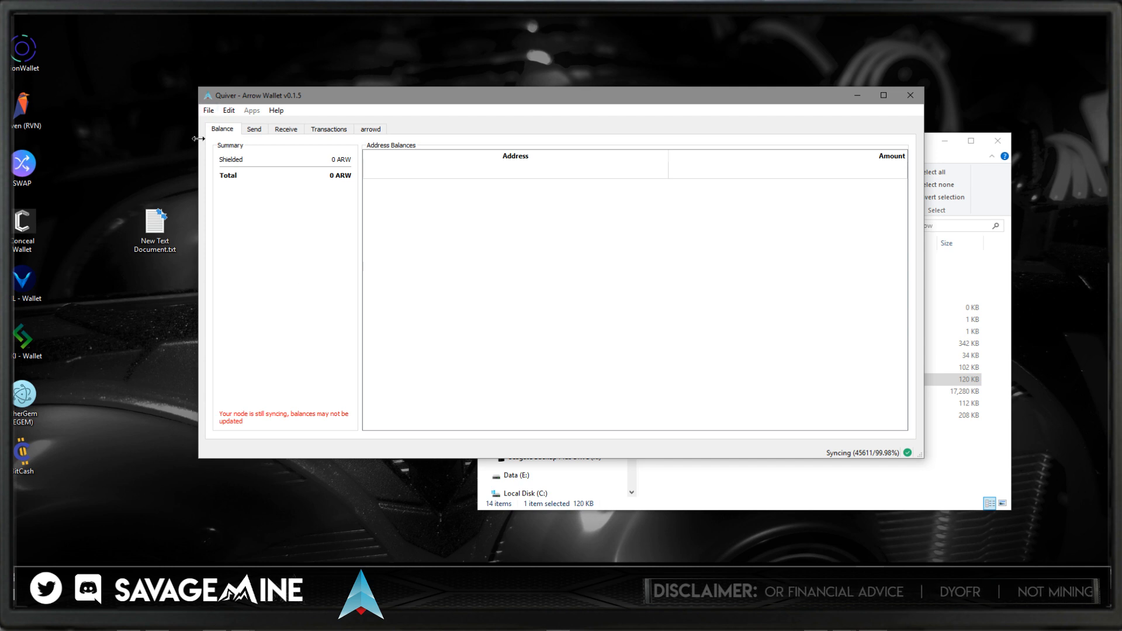
# - Open and close the desktop text document, switch back to the Notepad window holding the private key, and save it
pyautogui.doubleClick(155, 231)
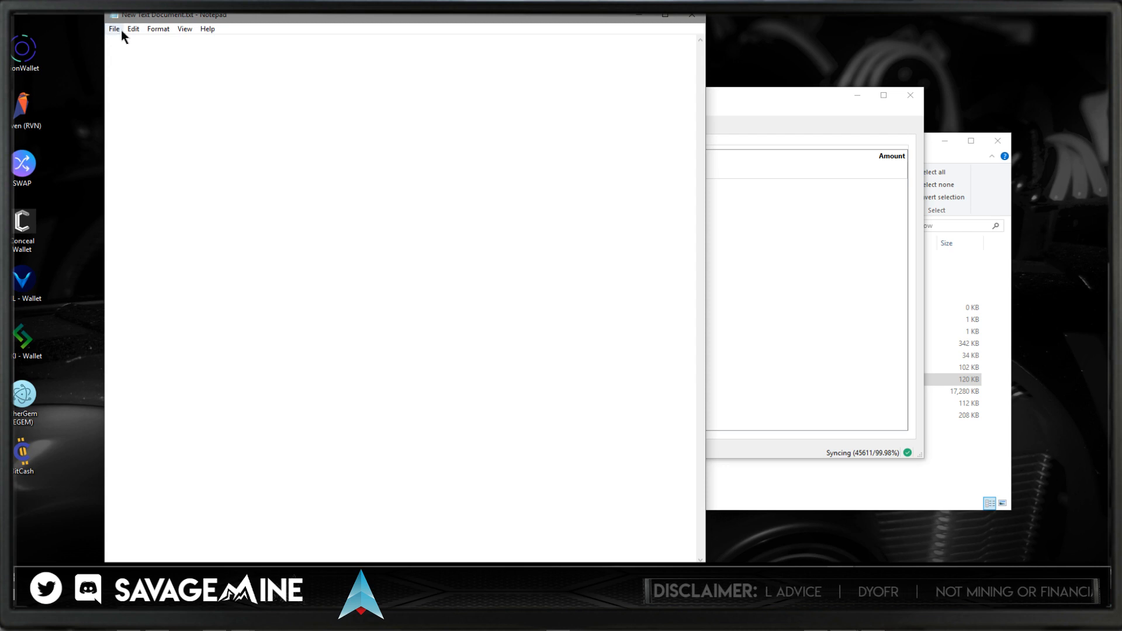
pyautogui.click(692, 17)
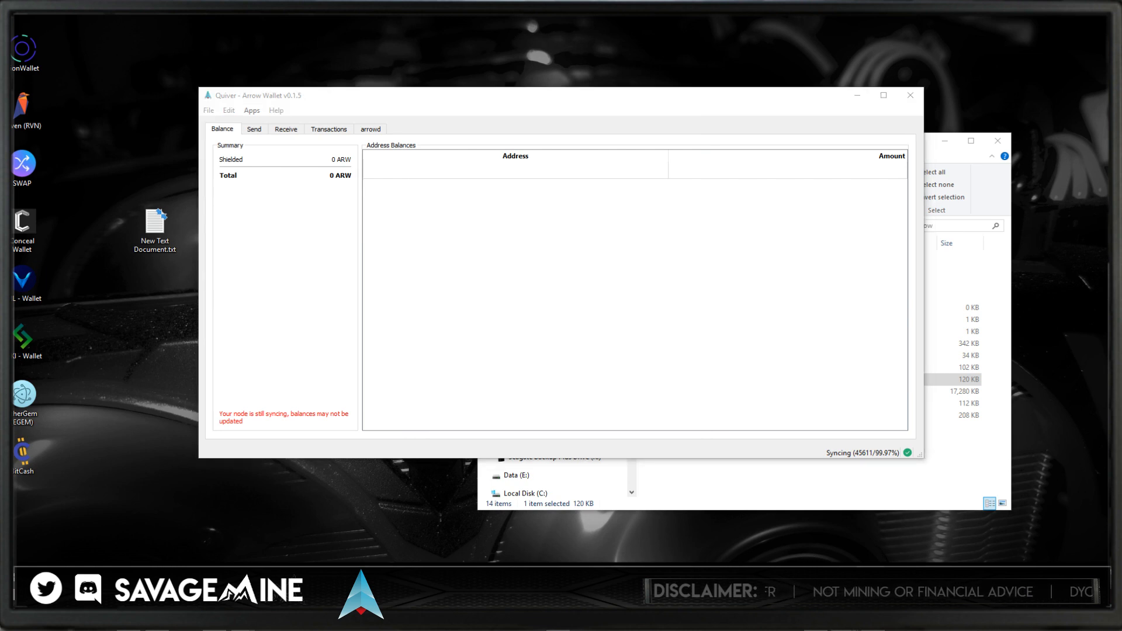
pyautogui.hotkey('alt', 'Tab')
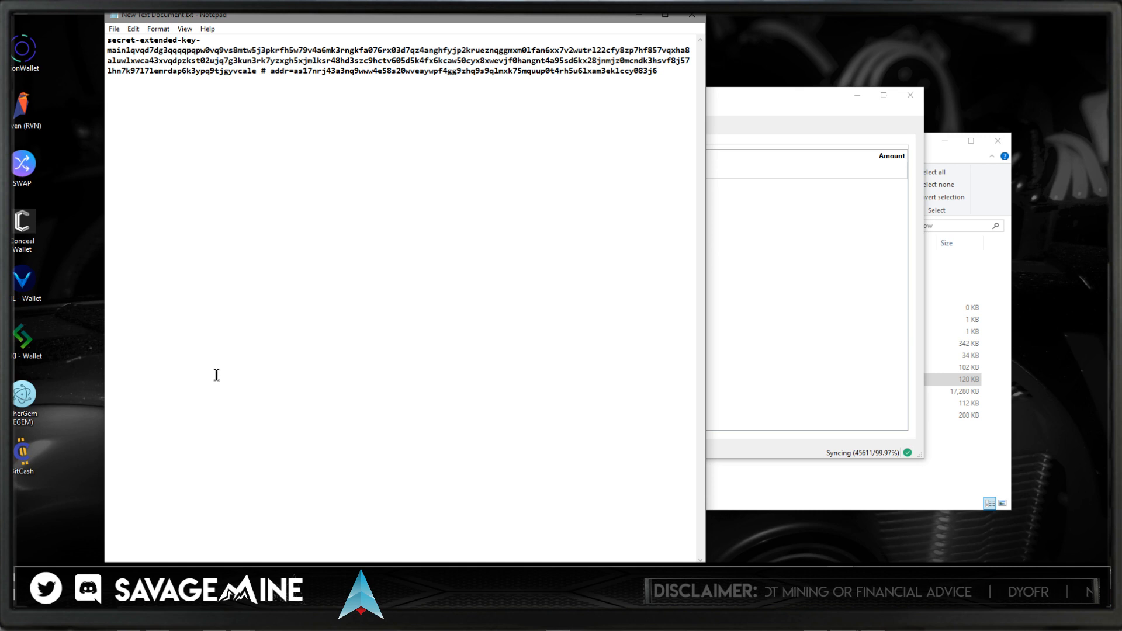
pyautogui.click(114, 29)
pyautogui.click(131, 67)
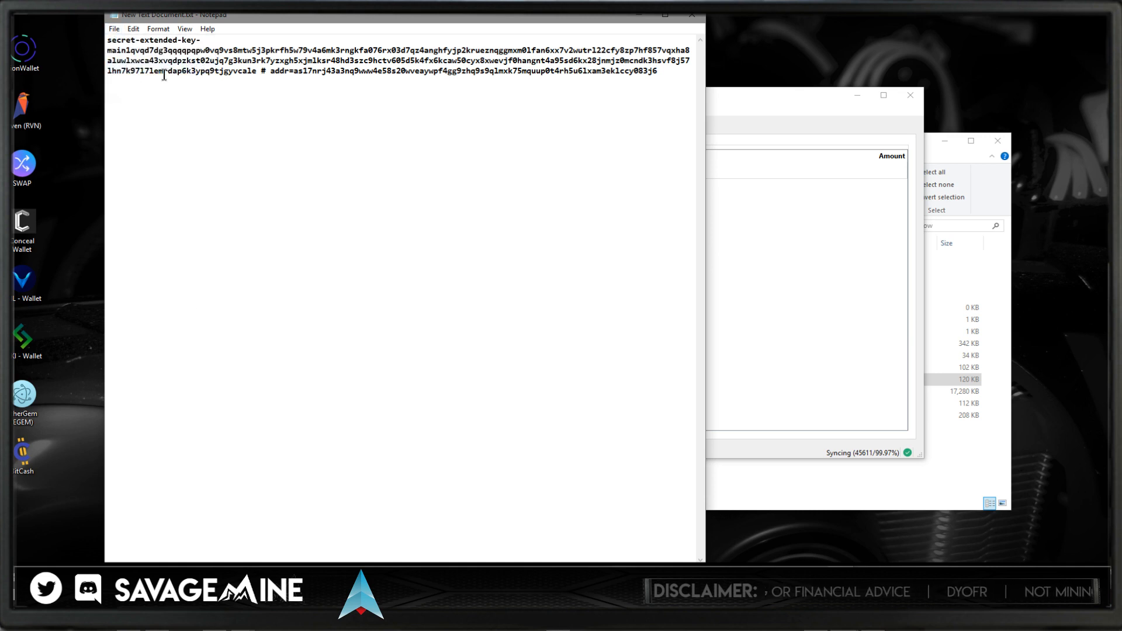
# - Reposition the Notepad window, select all of the private key text, and copy it
pyautogui.moveTo(181, 20); pyautogui.dragTo(126, 12)
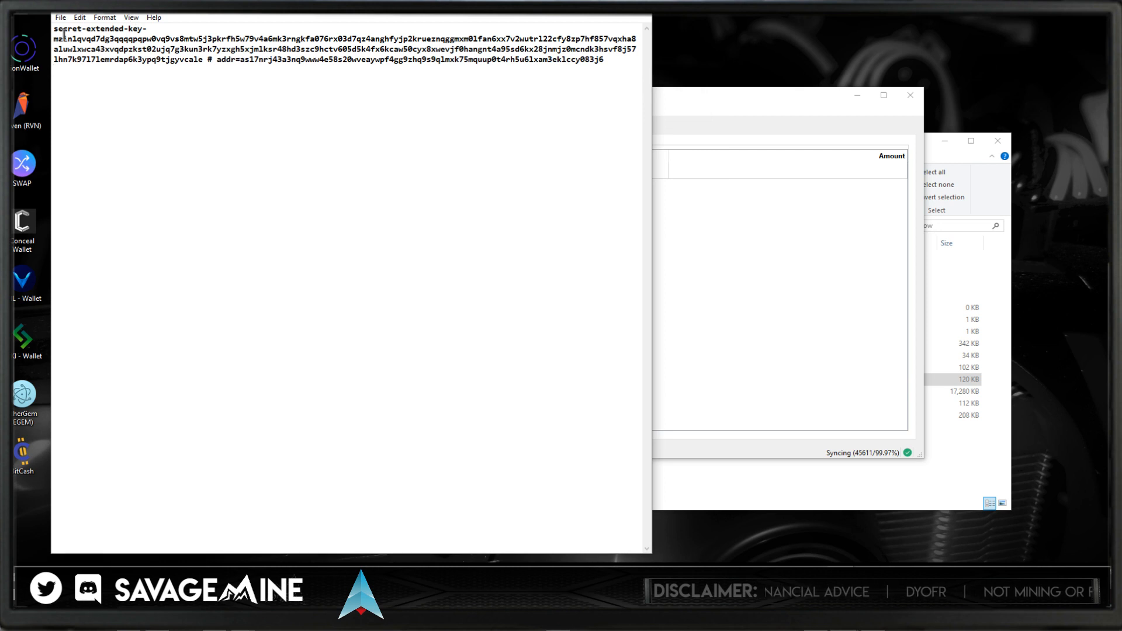
pyautogui.moveTo(54, 28); pyautogui.dragTo(605, 60)
pyautogui.rightClick(553, 52)
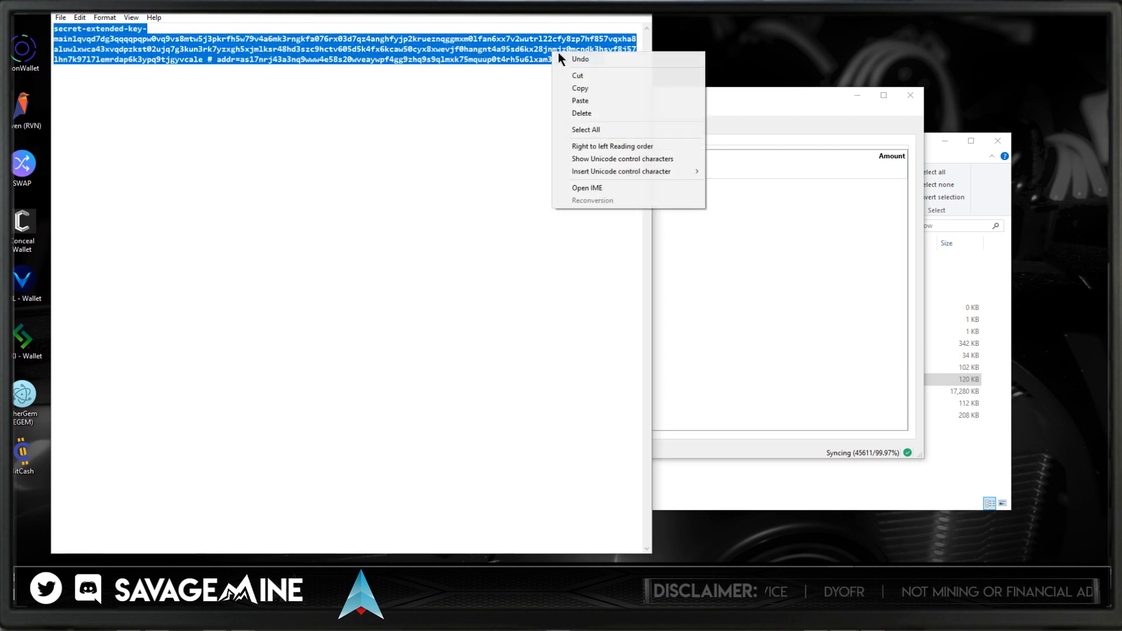
pyautogui.click(580, 89)
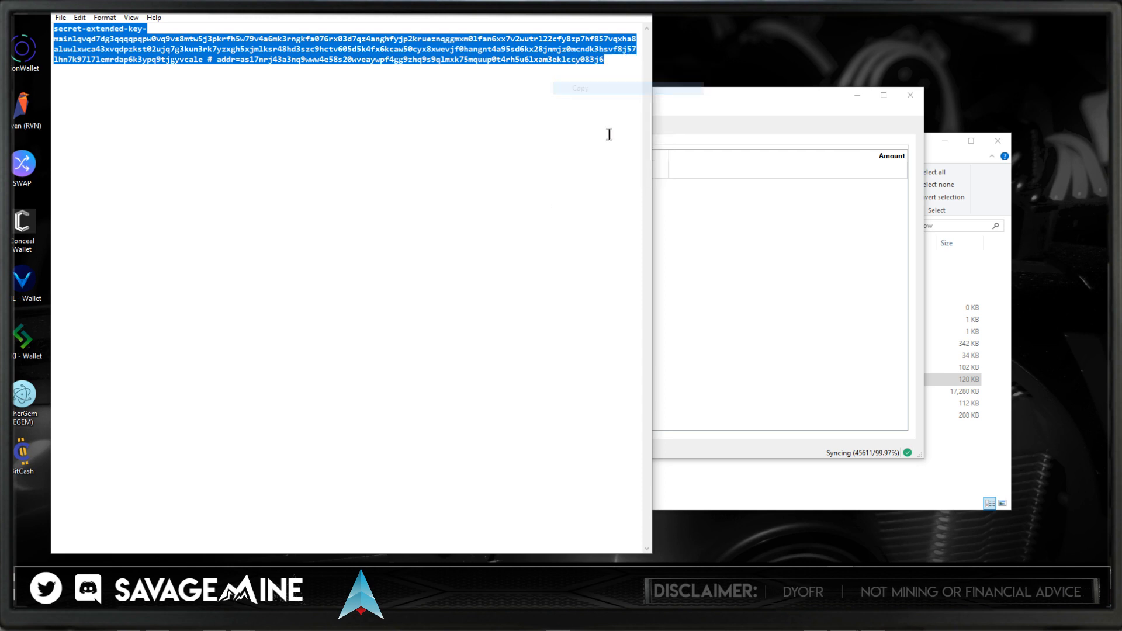
pyautogui.click(80, 18)
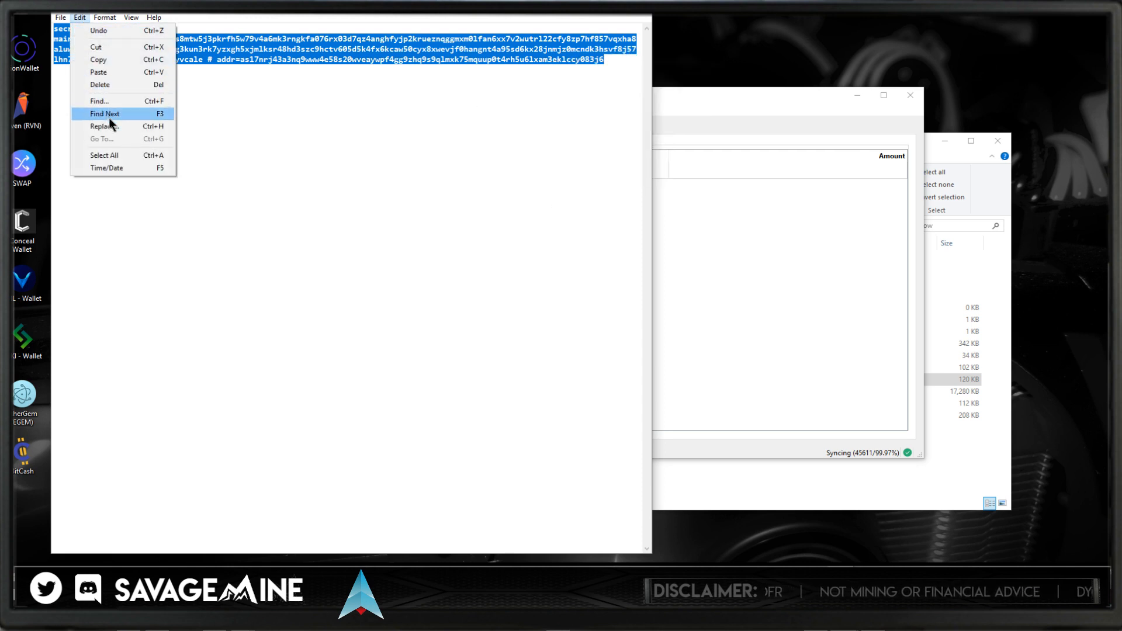
pyautogui.click(114, 155)
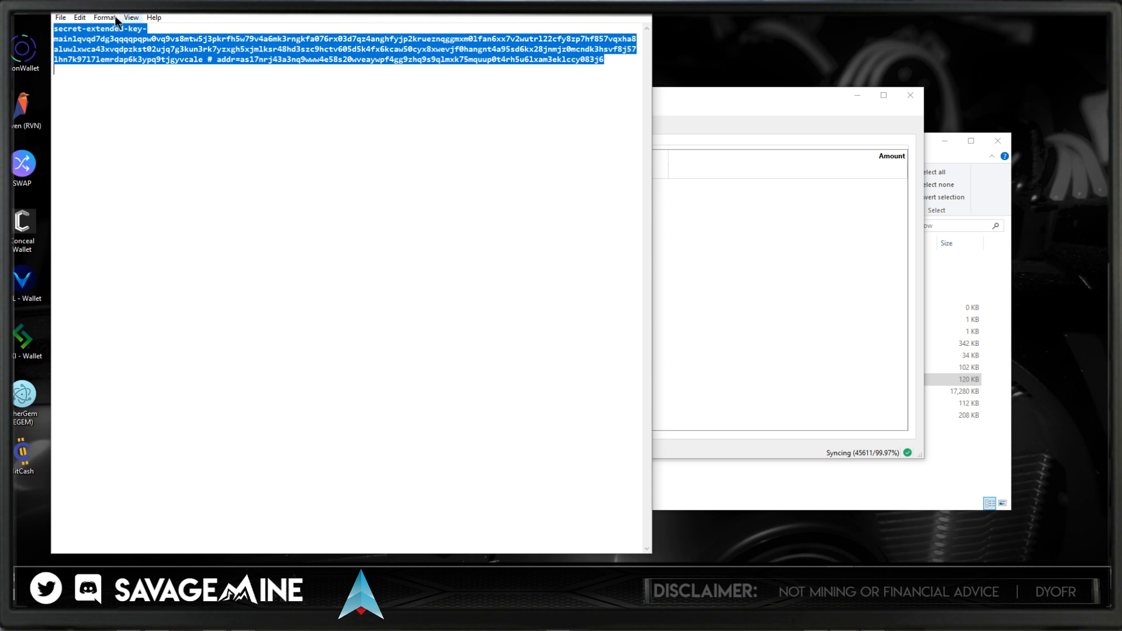
pyautogui.click(79, 18)
pyautogui.click(86, 57)
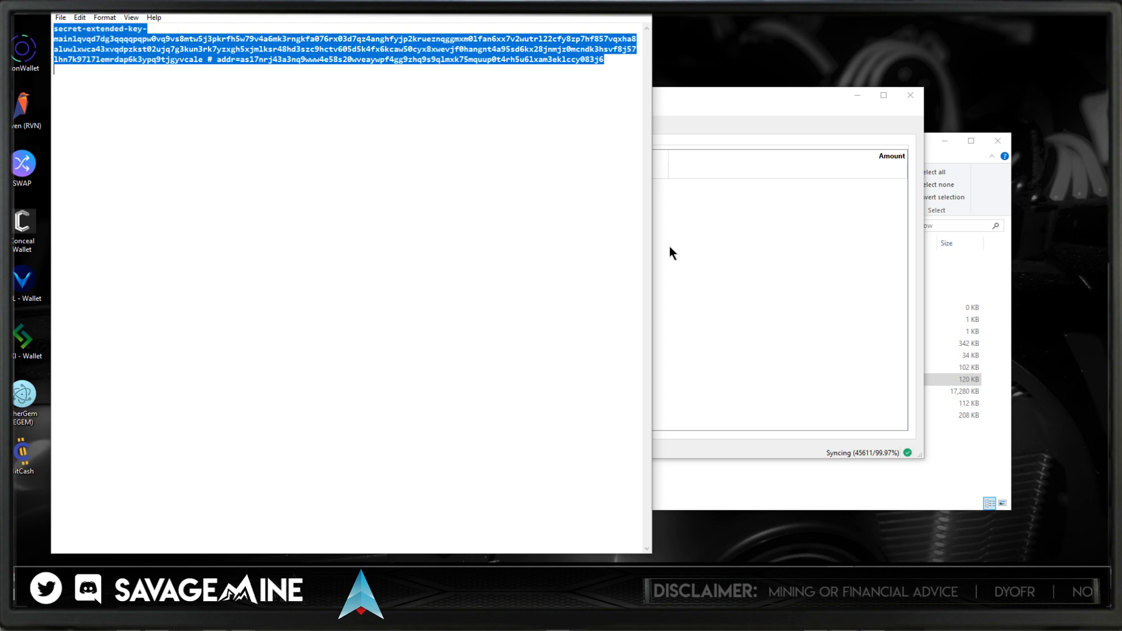
# - Minimize the private key document and bring the Arrow data folder in front of the wallet window
pyautogui.click(698, 232)
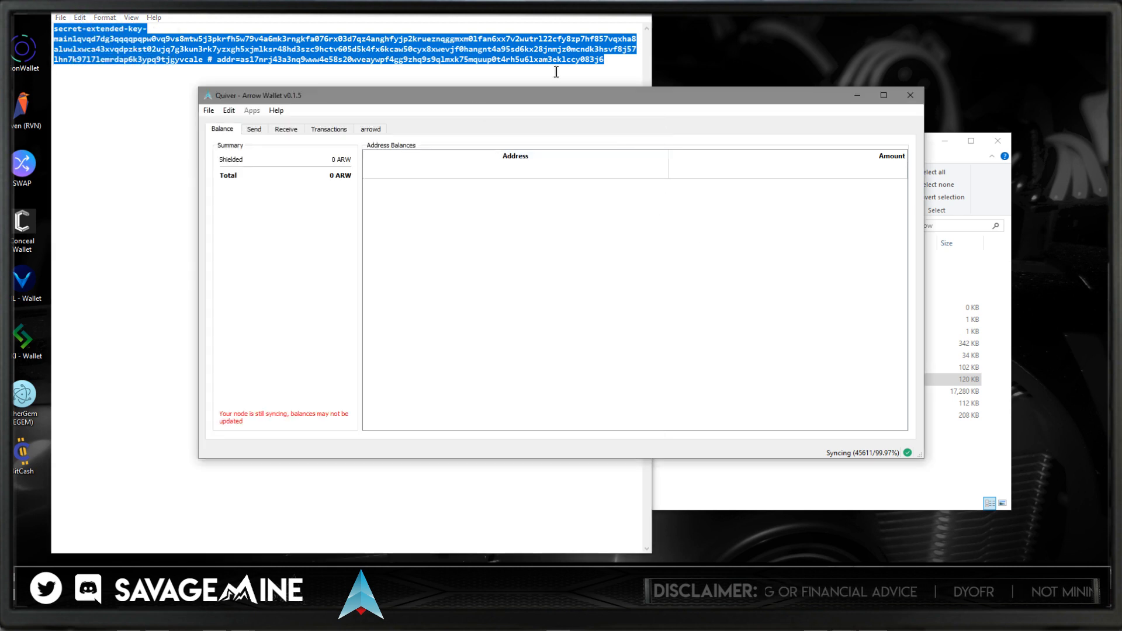
pyautogui.click(590, 14)
pyautogui.click(942, 139)
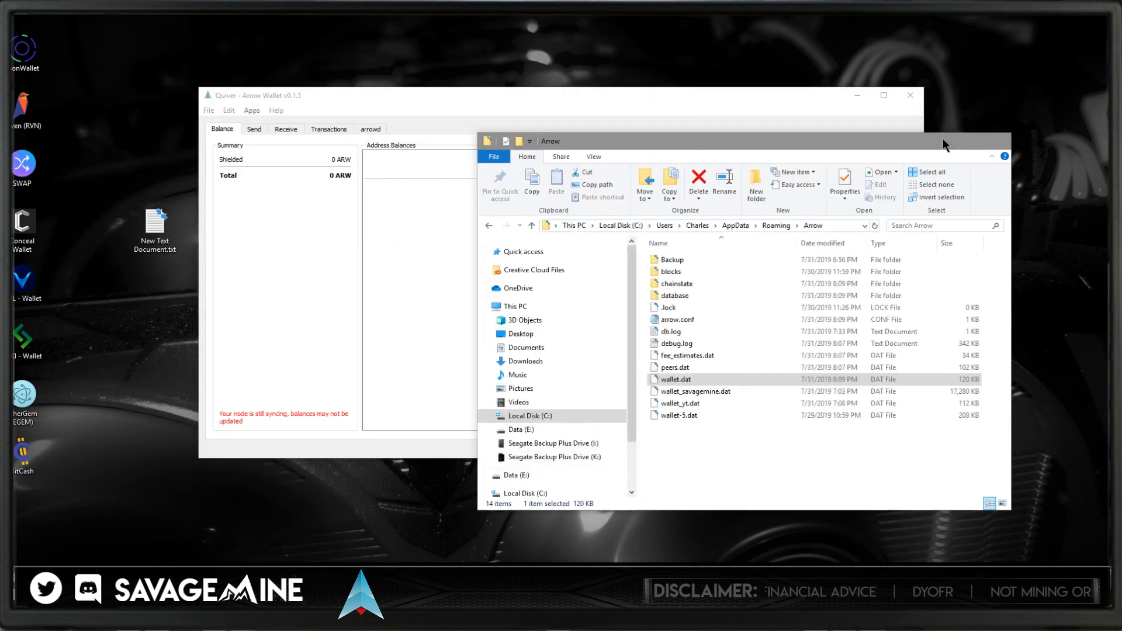
# - Import the copied private key into the Quiver wallet by pasting it into the private key import dialog and confirming
pyautogui.click(209, 110)
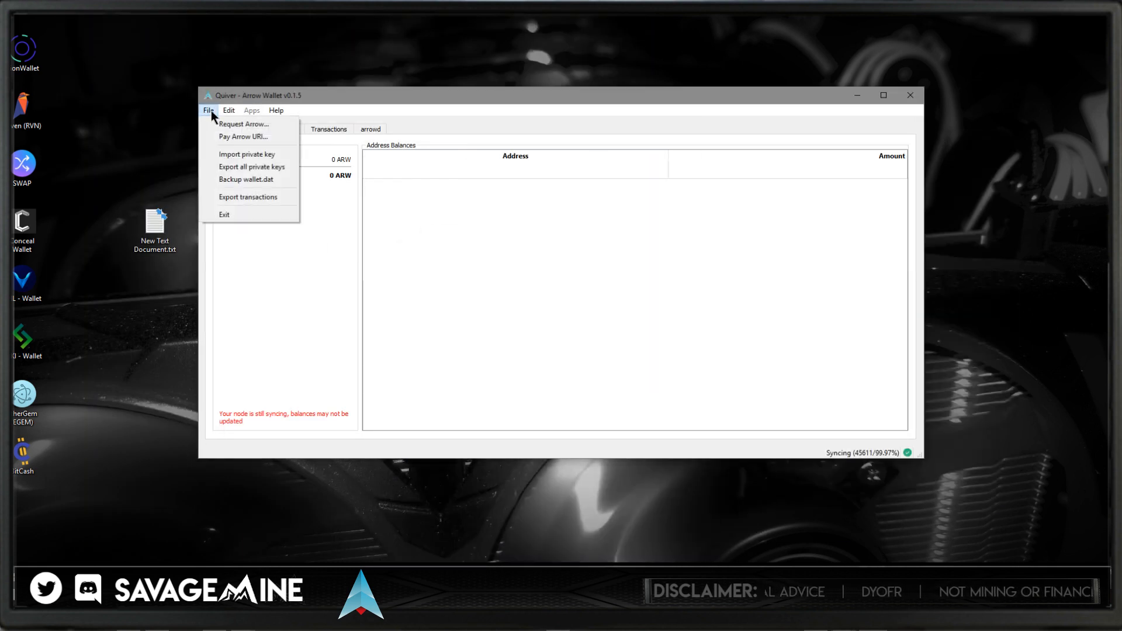
pyautogui.click(233, 153)
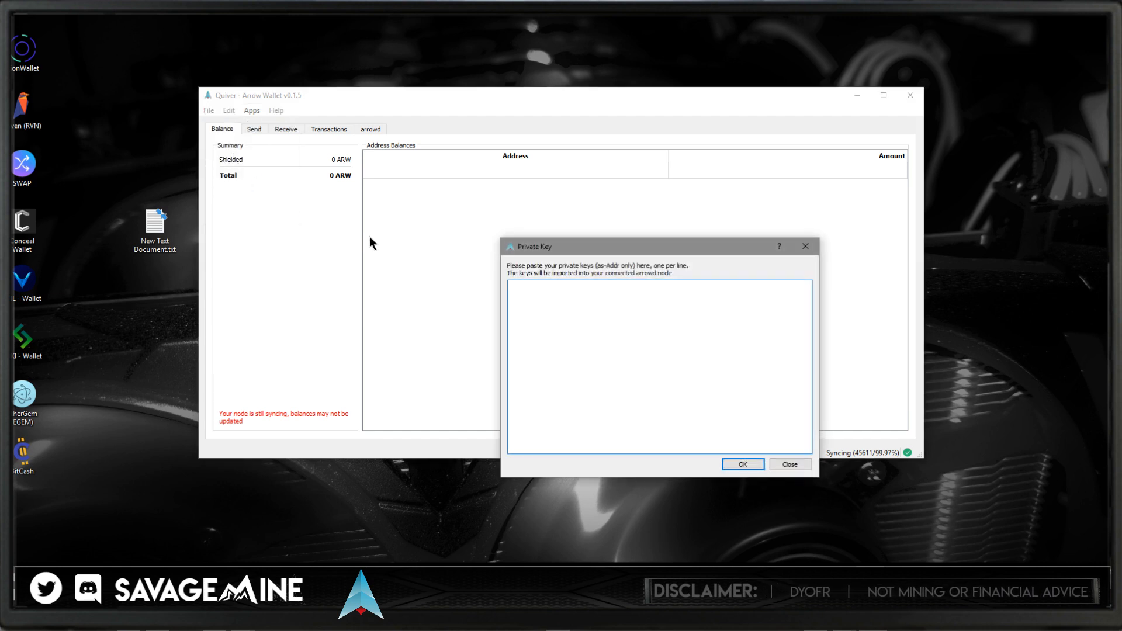
pyautogui.rightClick(531, 290)
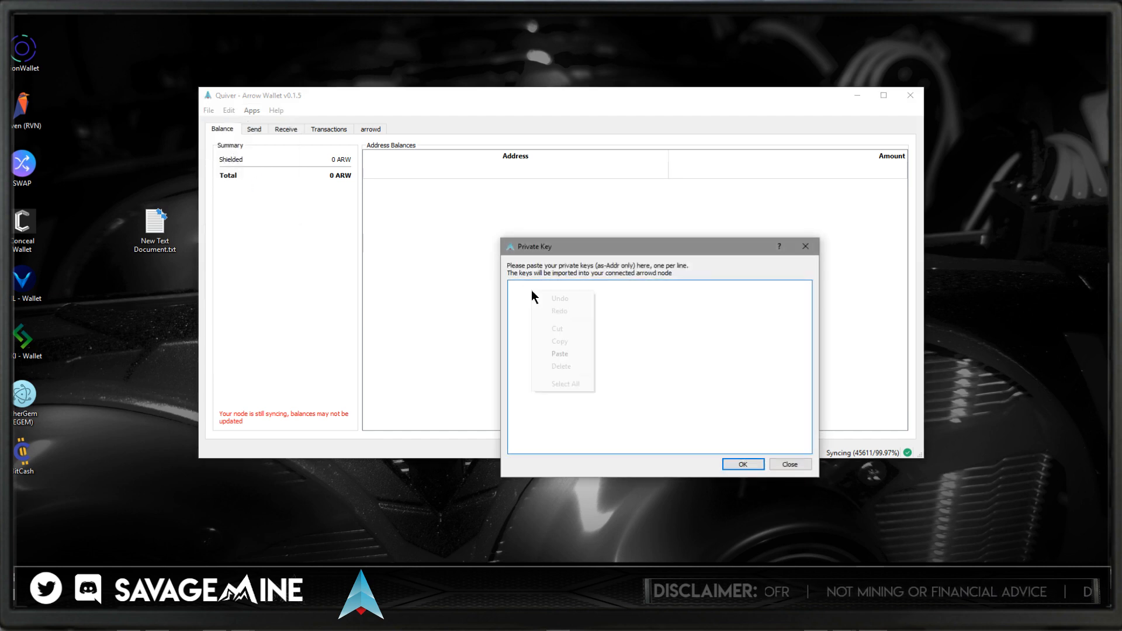
pyautogui.click(562, 353)
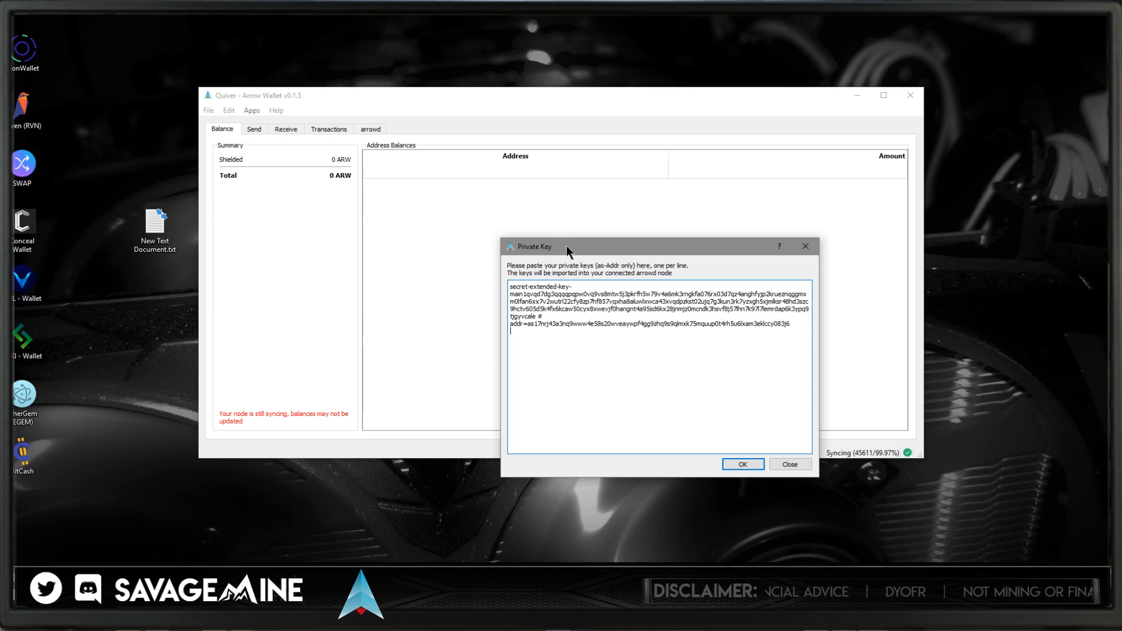
pyautogui.moveTo(567, 245); pyautogui.dragTo(572, 313)
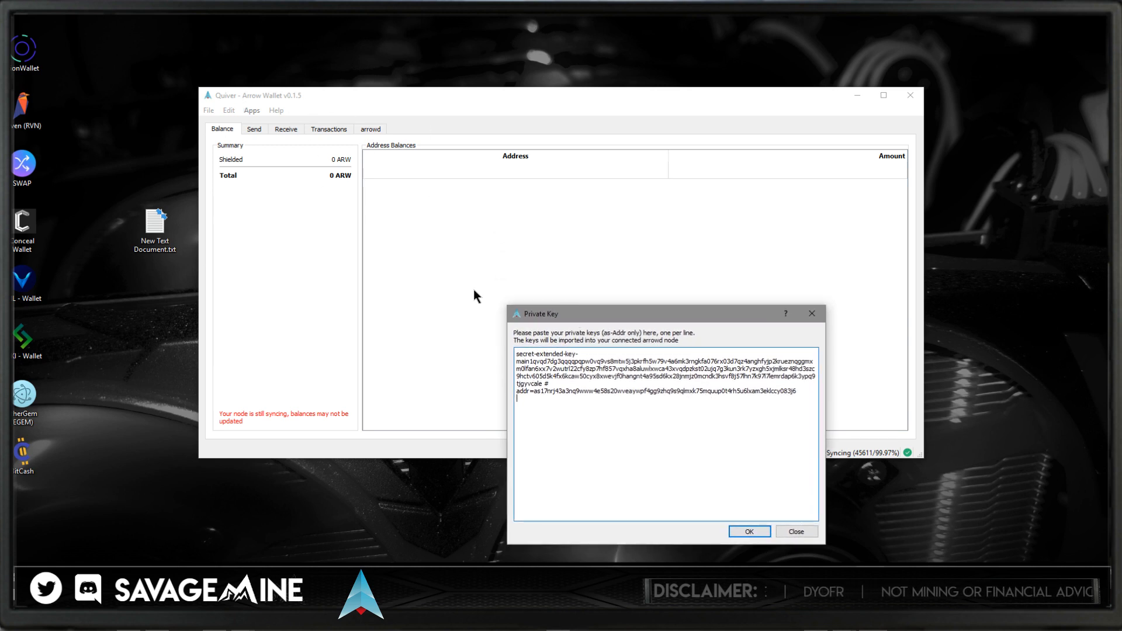
pyautogui.click(750, 532)
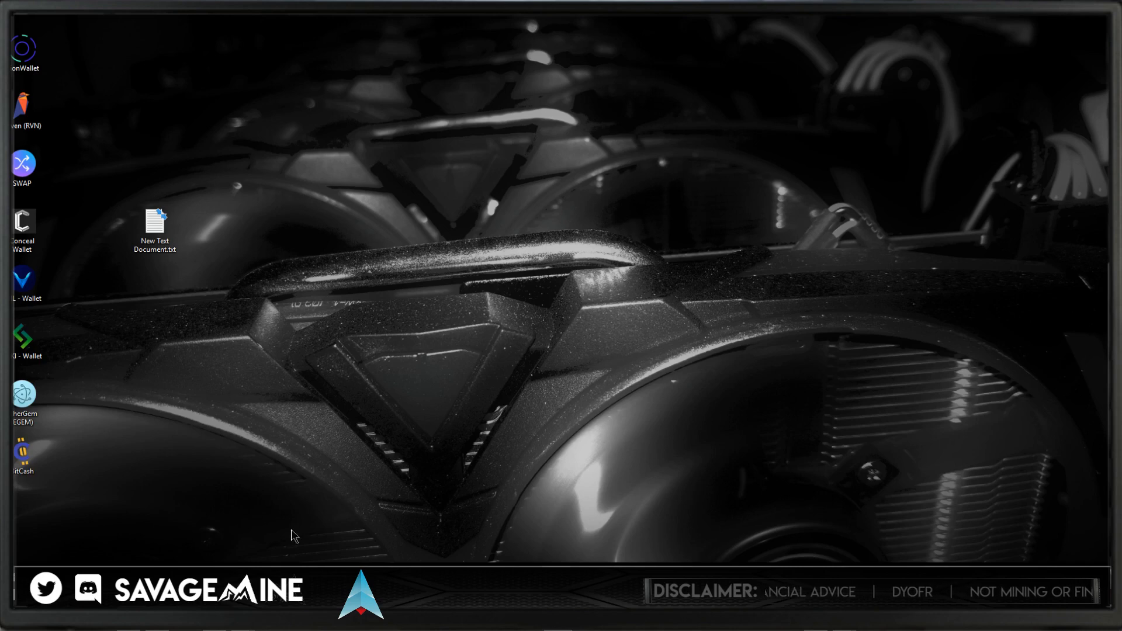
# - Bring up the Wallet program folder and relaunch the Quiver wallet from quiver.exe
pyautogui.moveTo(242, 620)
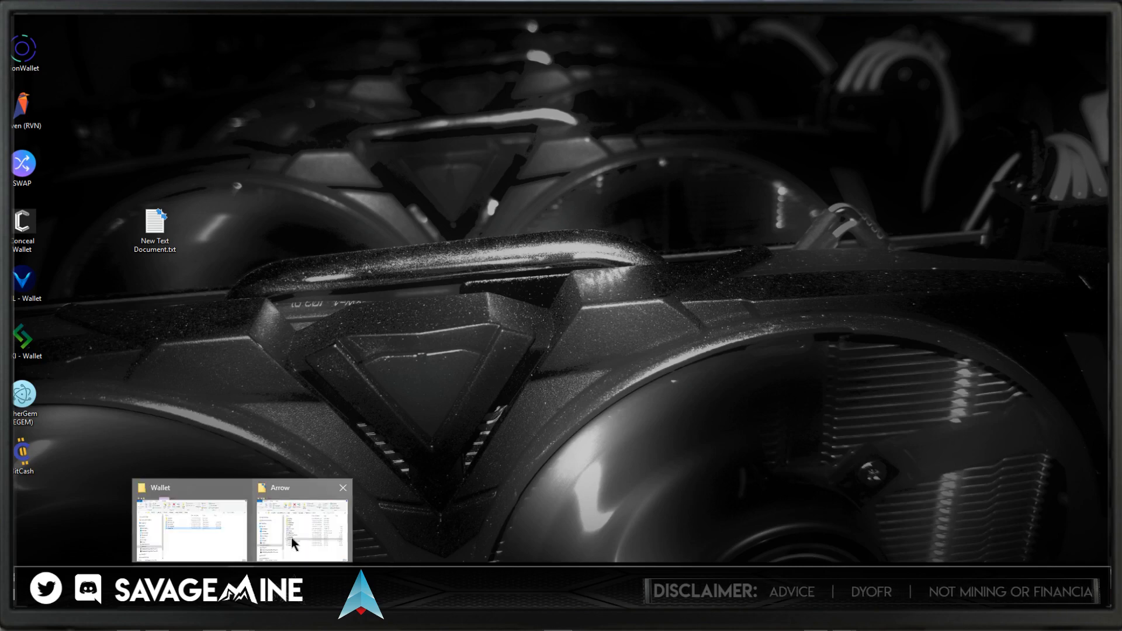
pyautogui.moveTo(304, 535)
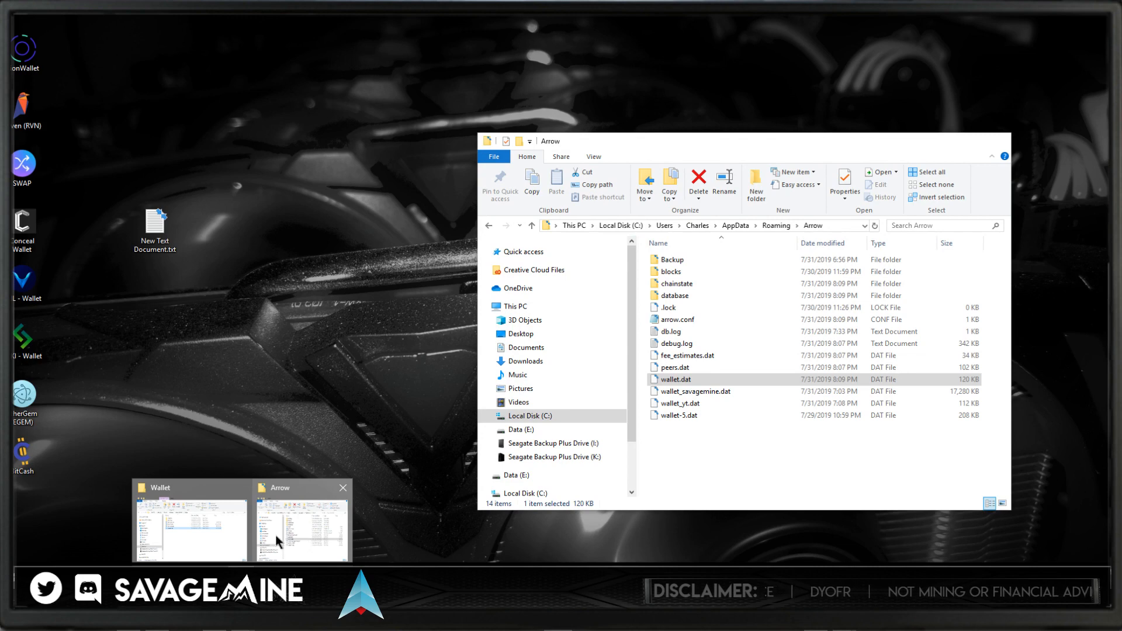
pyautogui.click(228, 547)
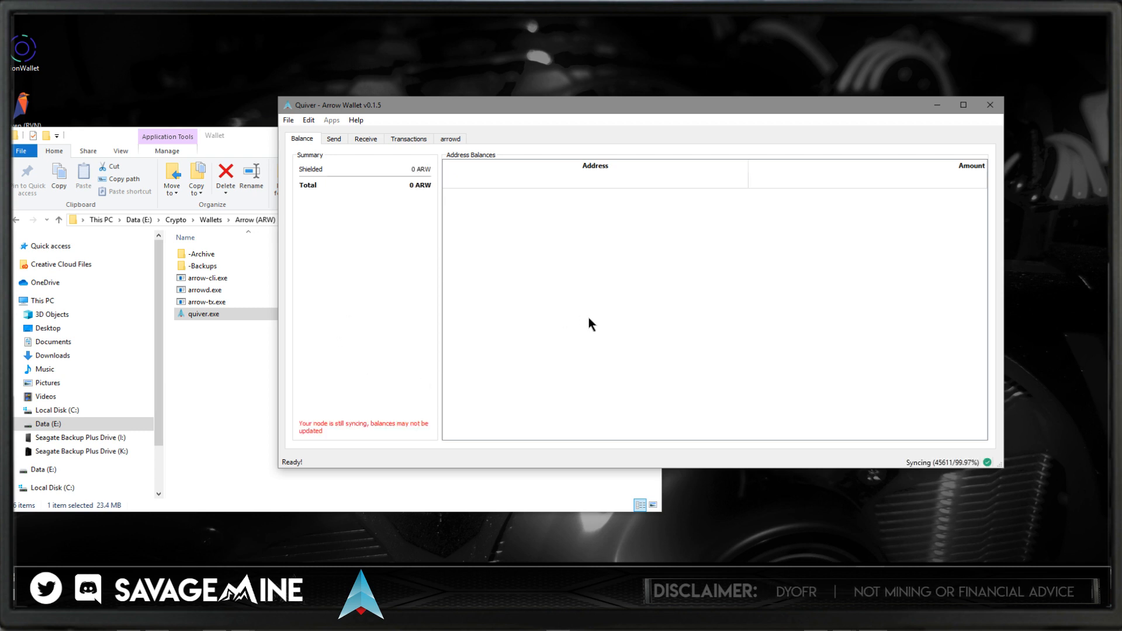
# - Check the wallet's sync status, view the YouTube_Test address among the receiving addresses, and return to the balances
pyautogui.moveTo(919, 464)
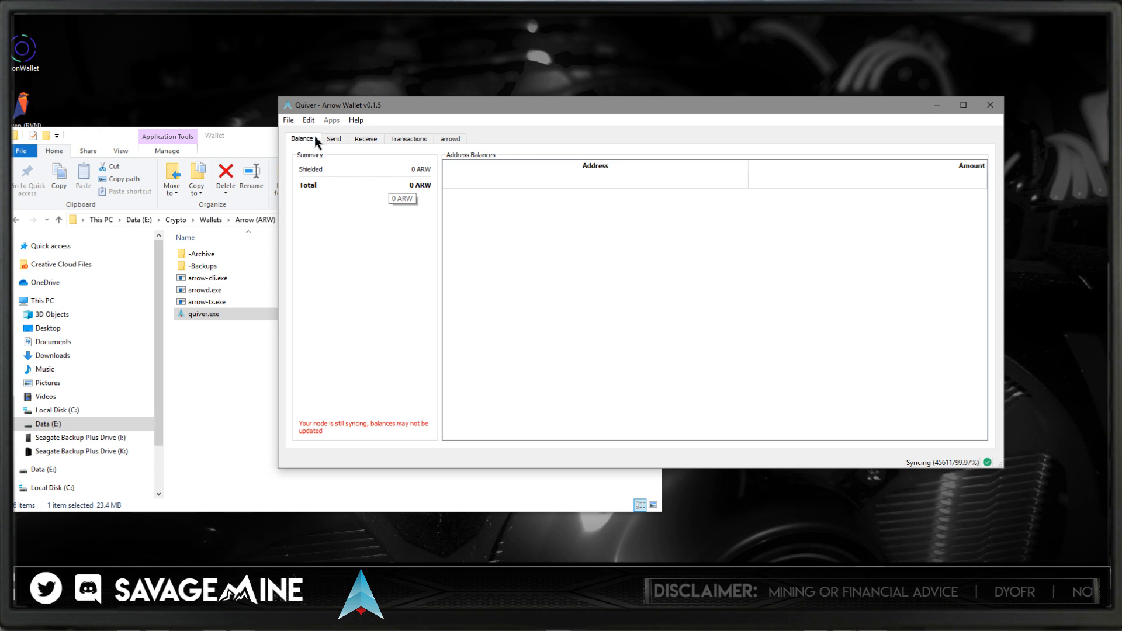
pyautogui.click(369, 139)
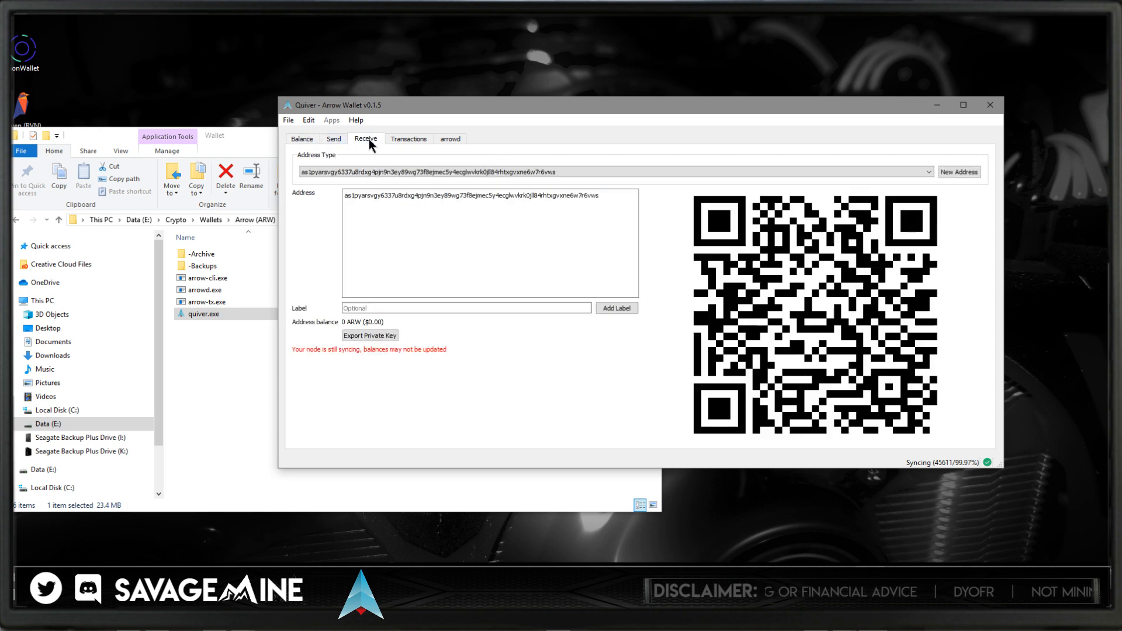
pyautogui.click(371, 171)
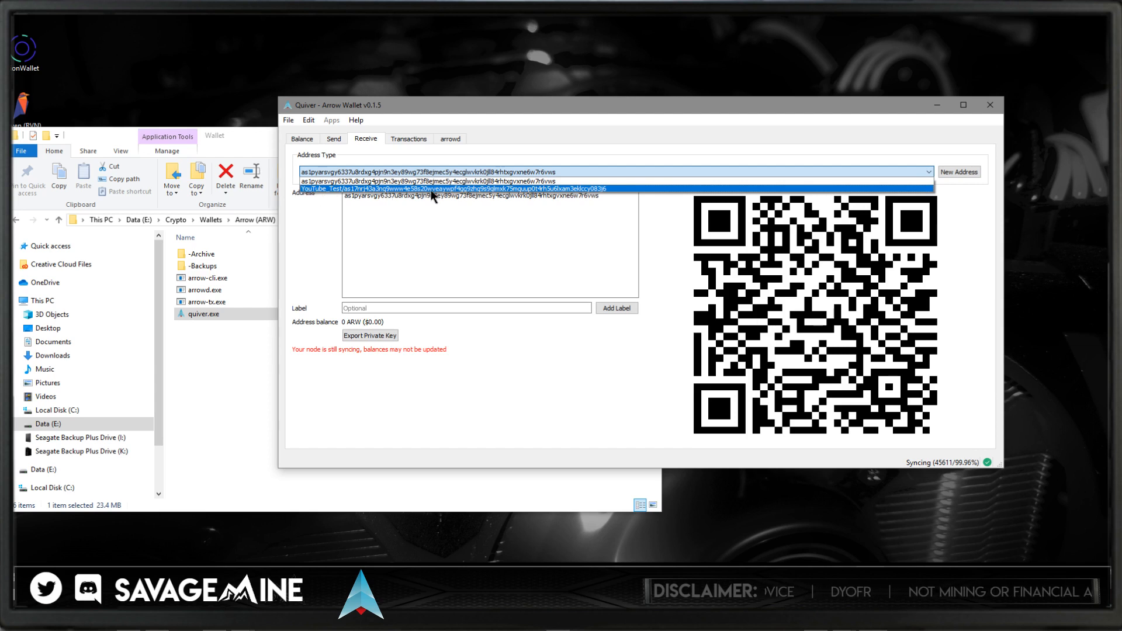
pyautogui.click(363, 187)
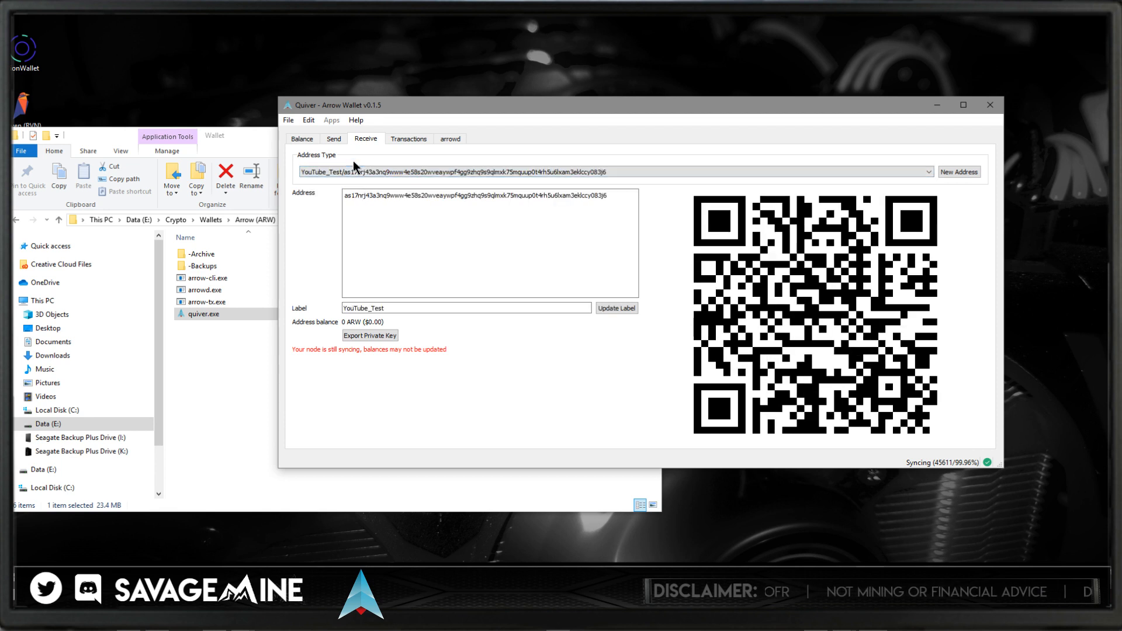
pyautogui.click(298, 138)
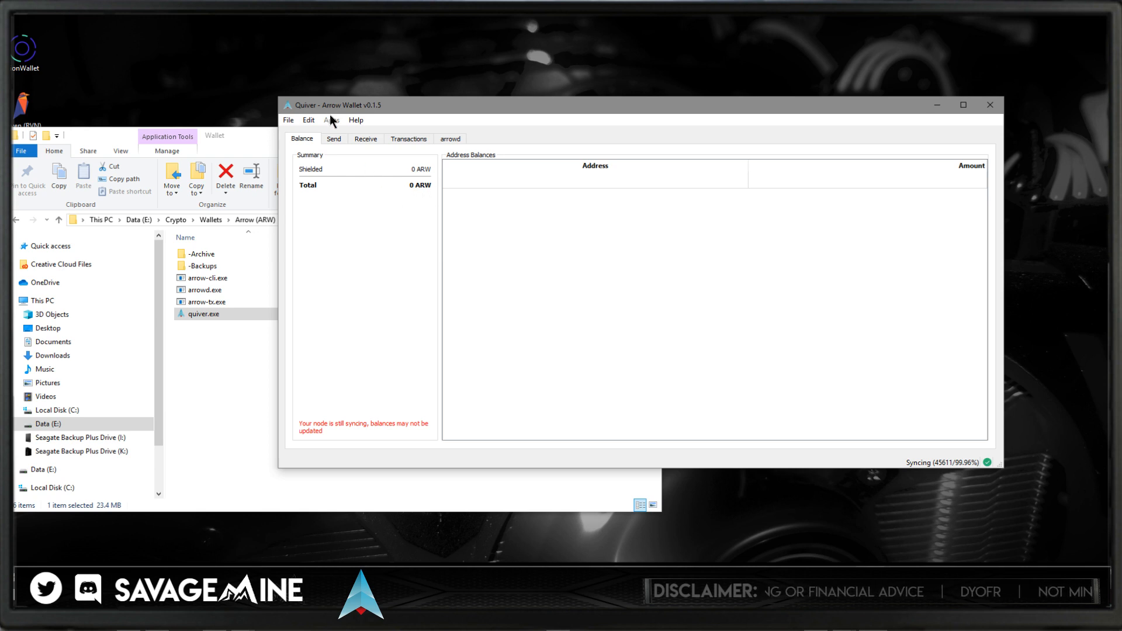
# - Exit the Quiver wallet and open a command prompt in the Wallet folder, with its window moved clear of the folder's files
pyautogui.click(289, 121)
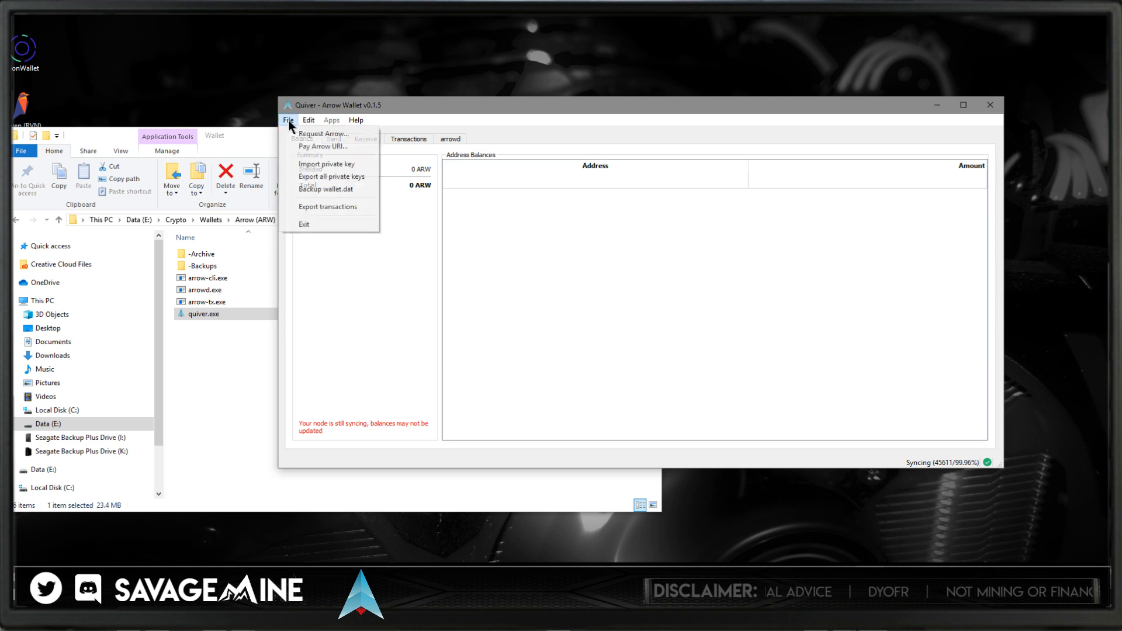
pyautogui.click(311, 224)
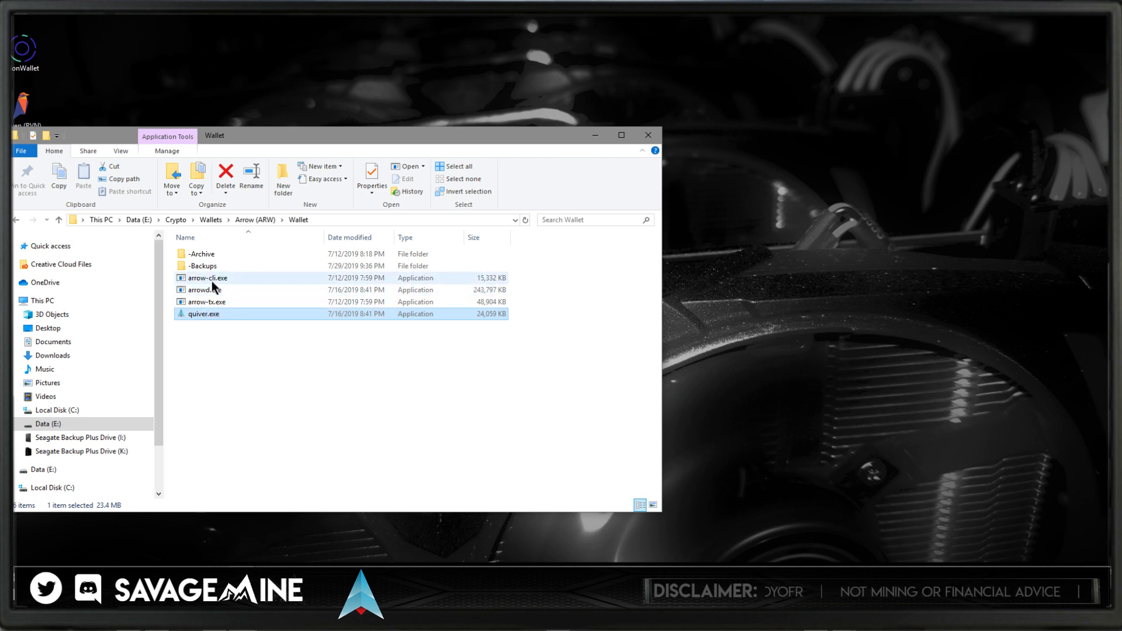
pyautogui.click(327, 219)
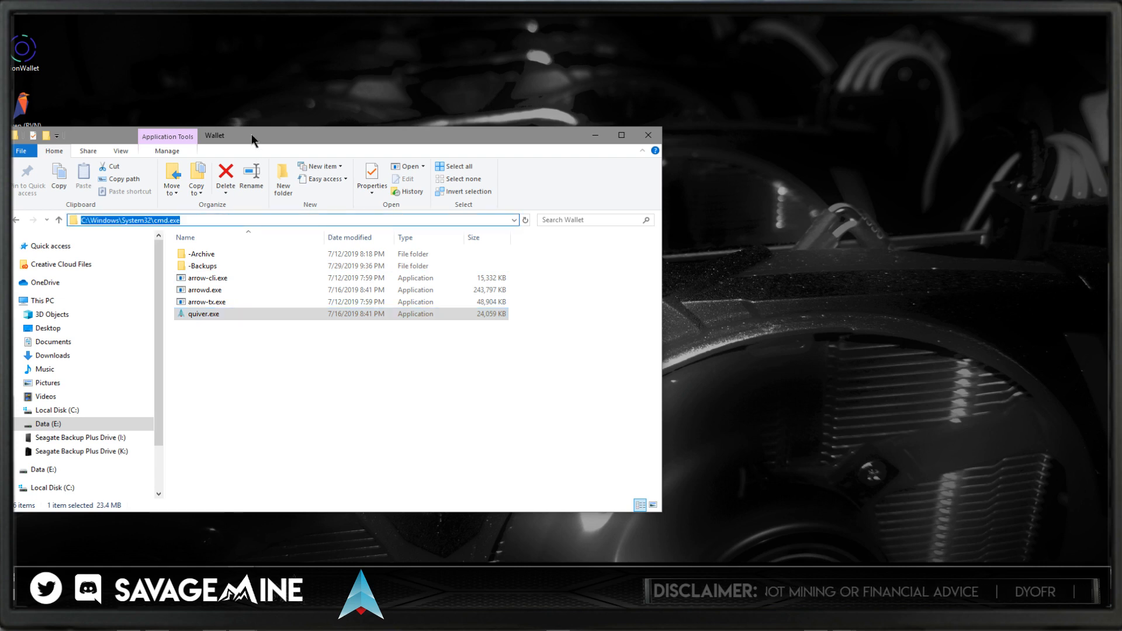
pyautogui.moveTo(252, 136); pyautogui.dragTo(355, 106)
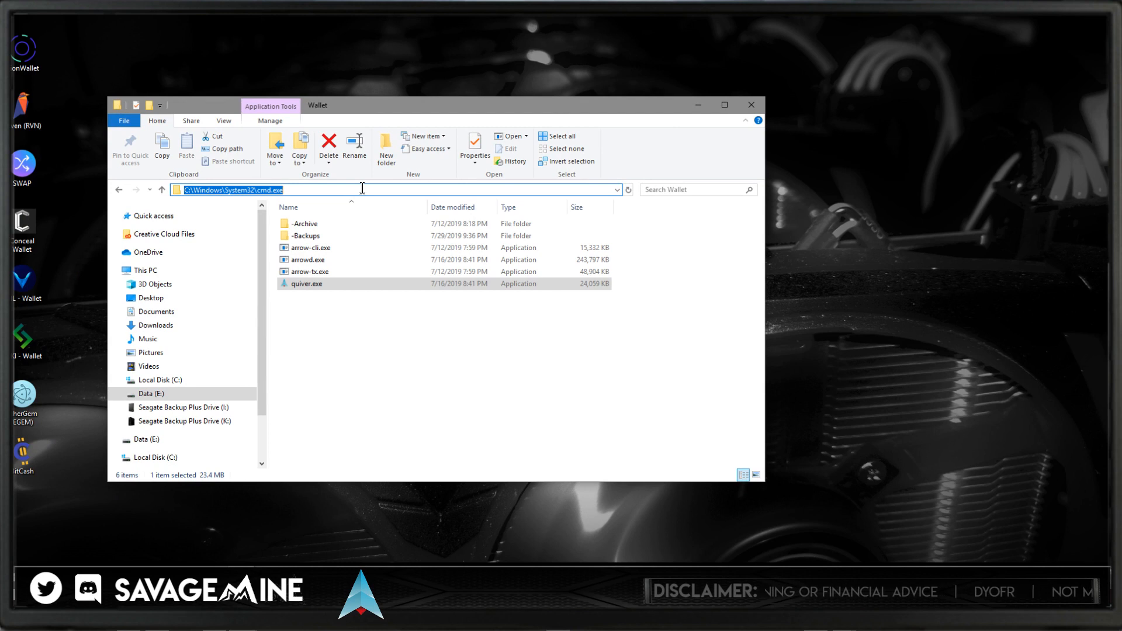
pyautogui.press('Return')
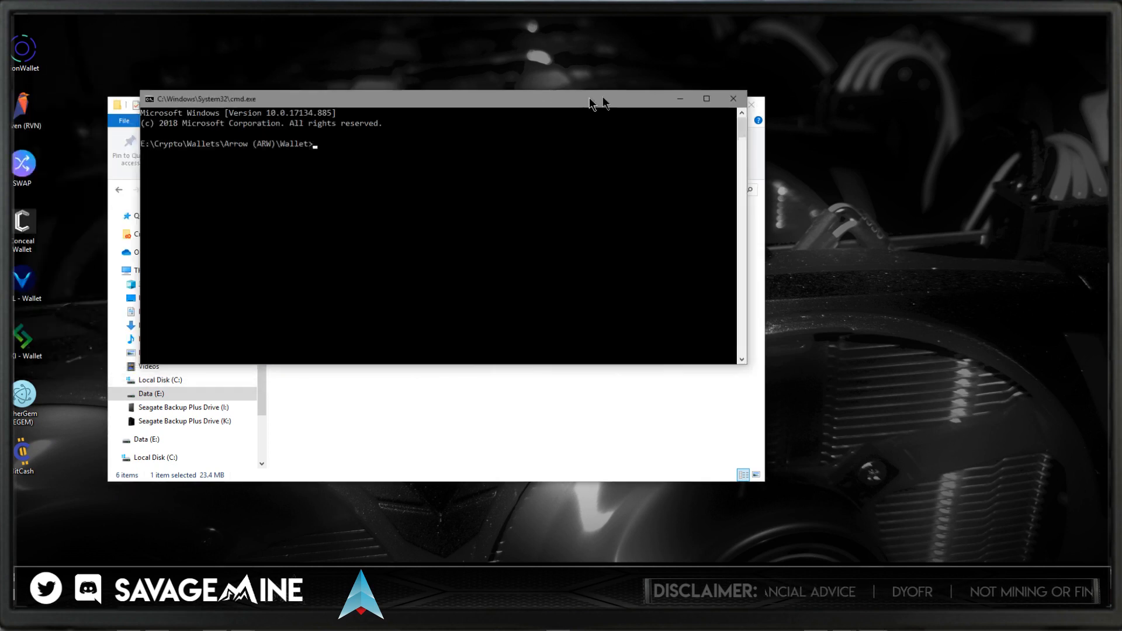
pyautogui.moveTo(593, 105); pyautogui.dragTo(683, 17)
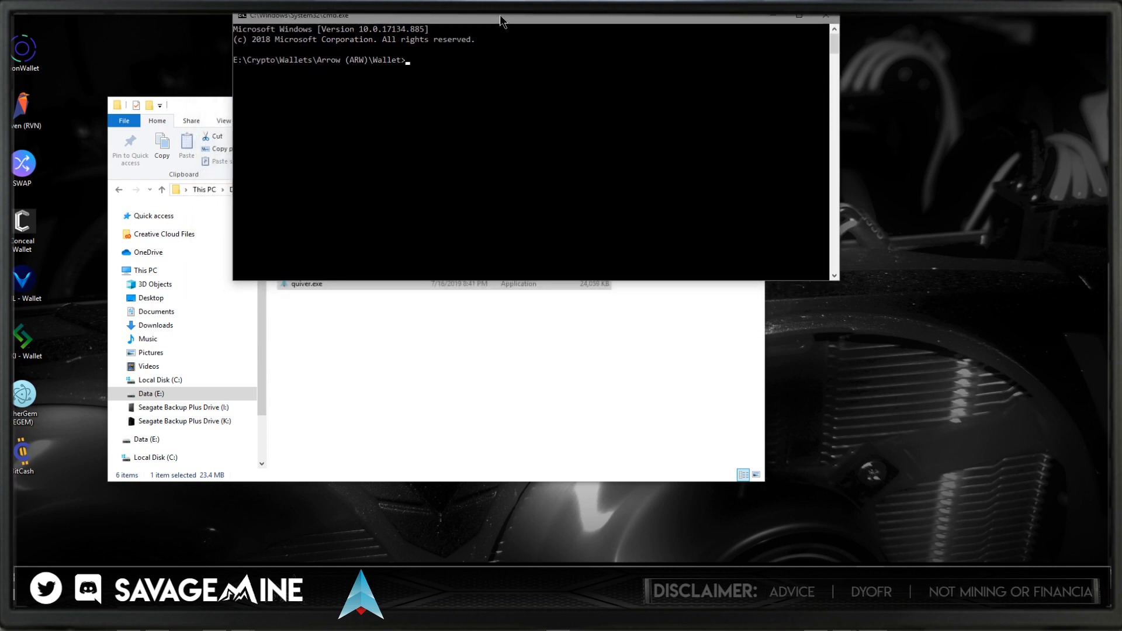
pyautogui.moveTo(500, 15); pyautogui.dragTo(636, 45)
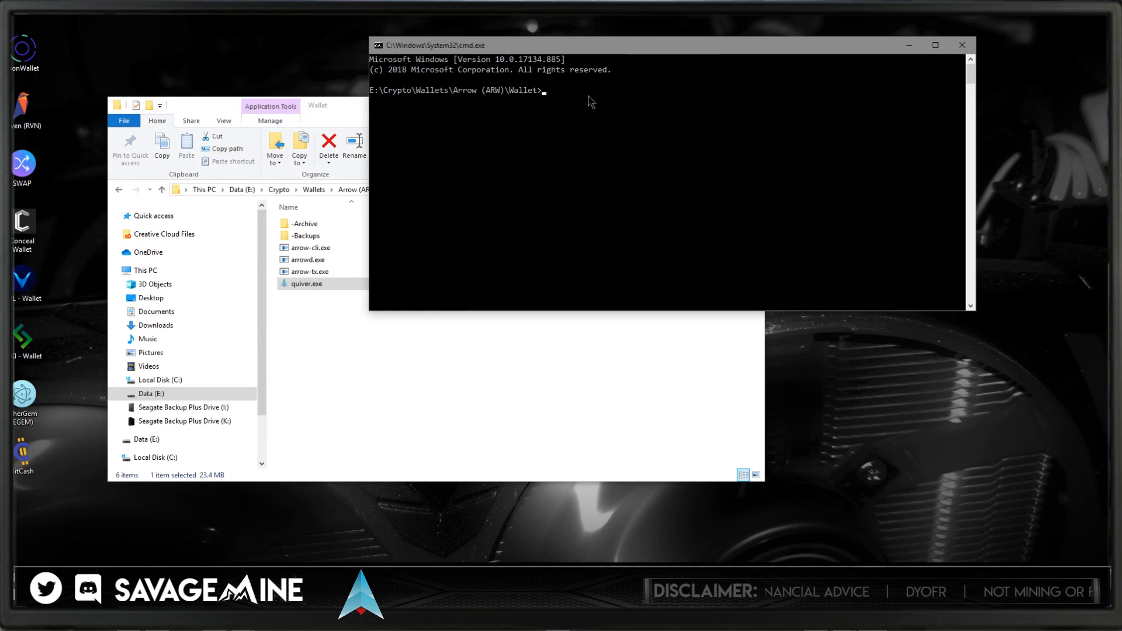
# - Run arrowd -rescan from the command prompt in the Wallet folder
pyautogui.write('arr')
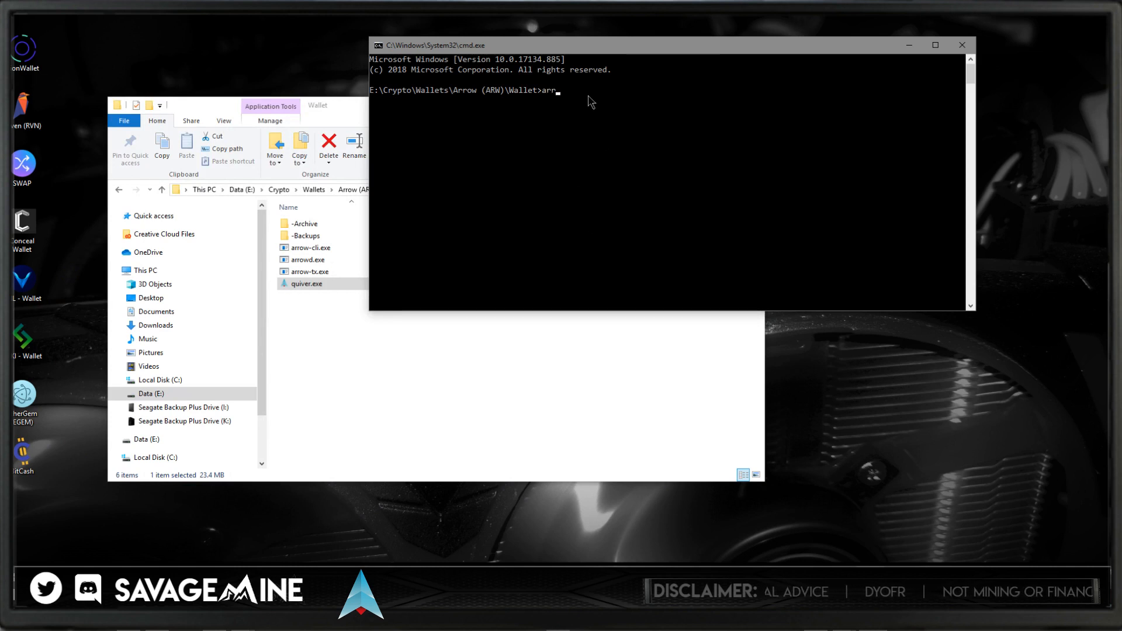
pyautogui.write('owd')
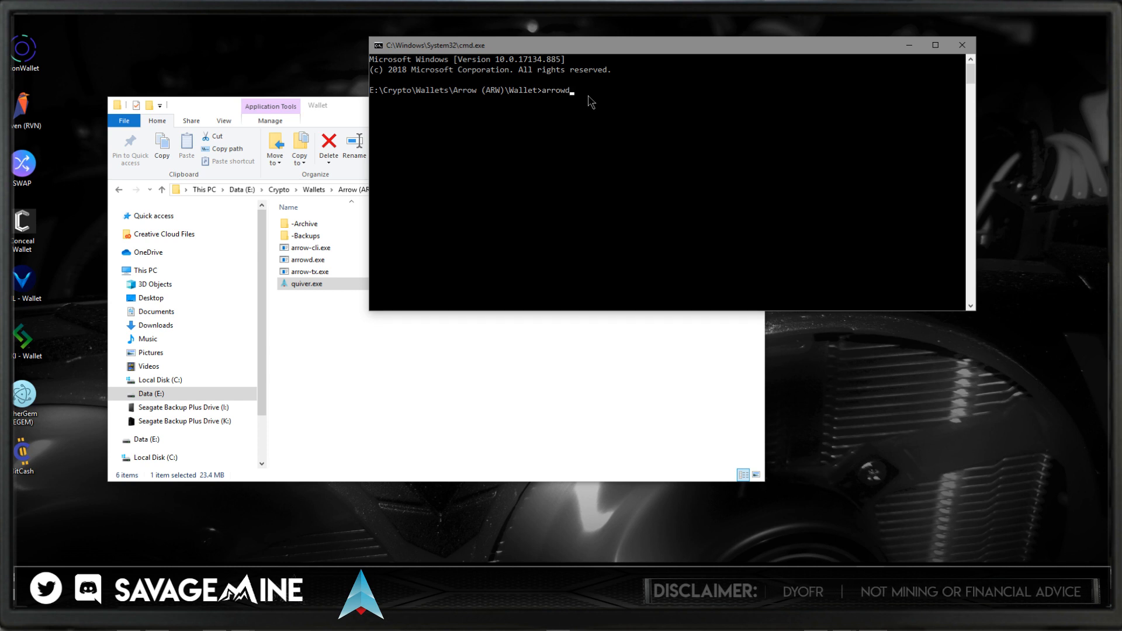
pyautogui.write(' -')
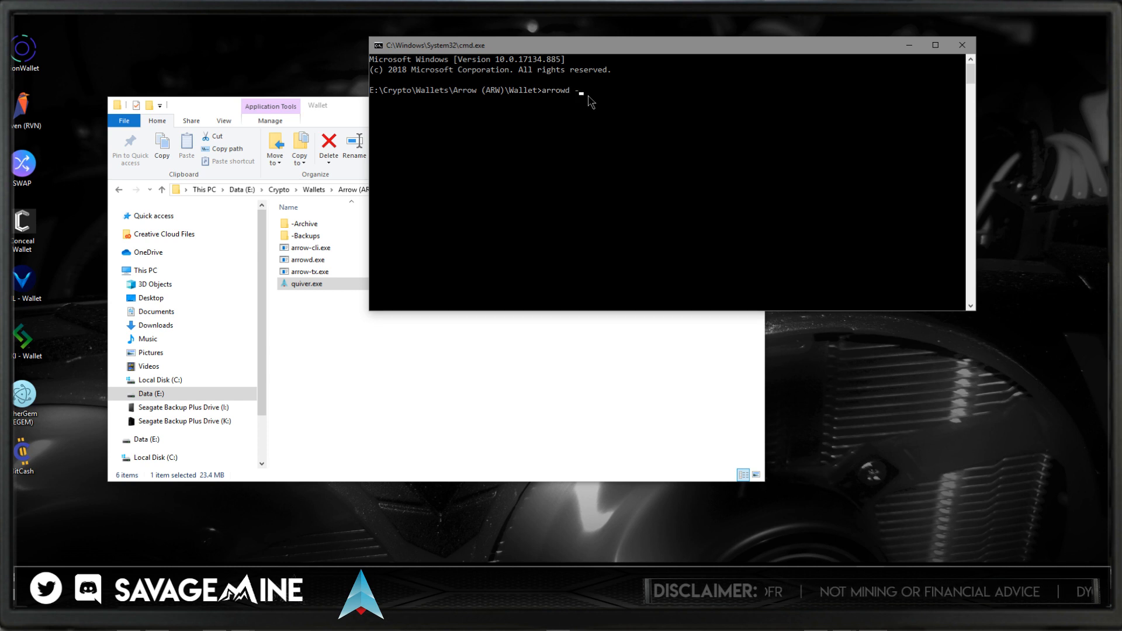
pyautogui.write('rescan')
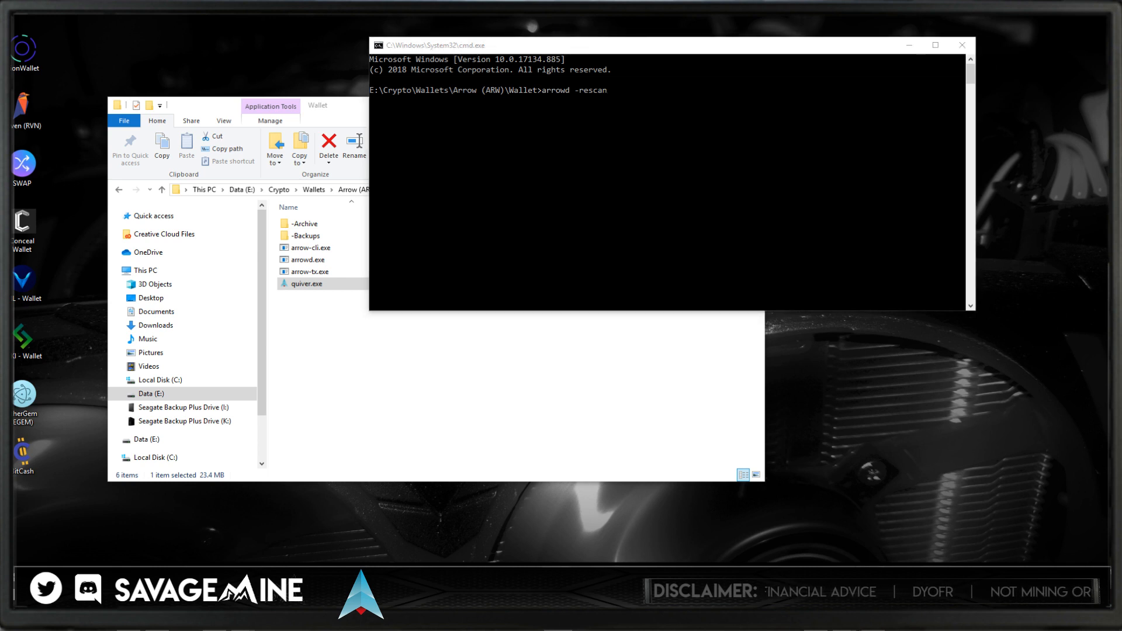
pyautogui.moveTo(502, 49); pyautogui.dragTo(425, 81)
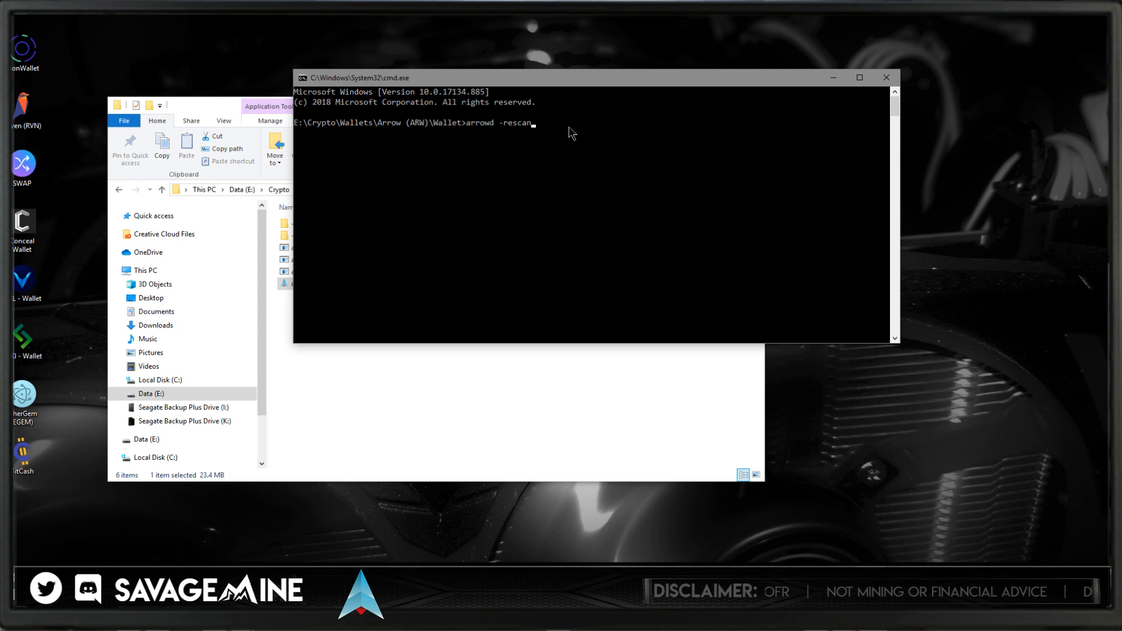
pyautogui.press('Return')
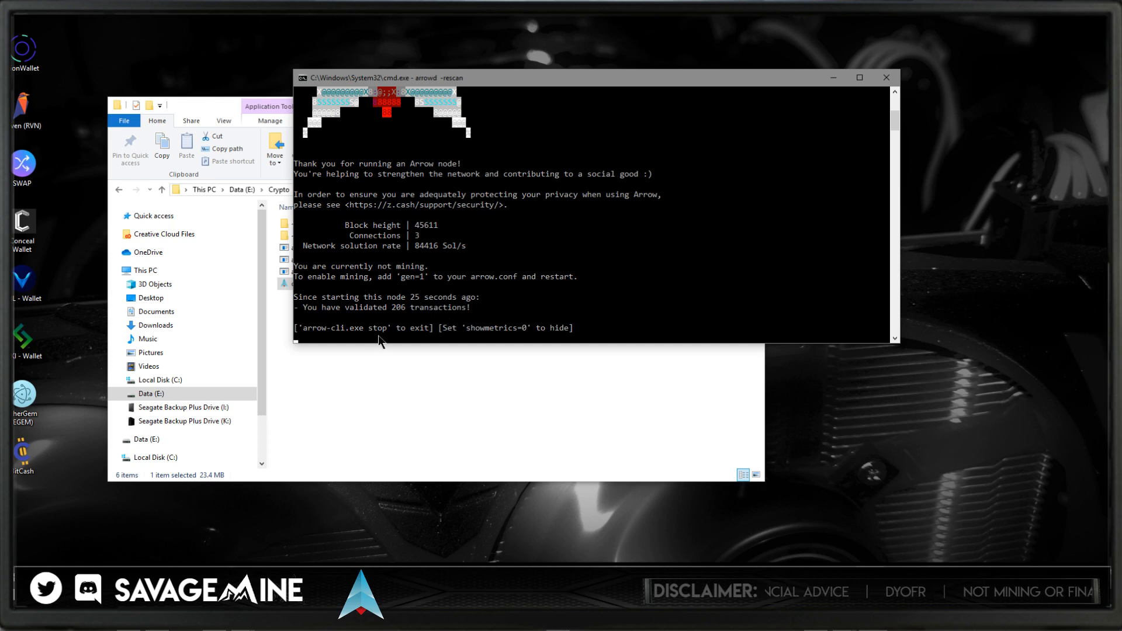
# - Bring up the Arrow data folder, return to the Wallet folder, and open a second command prompt there
pyautogui.click(242, 618)
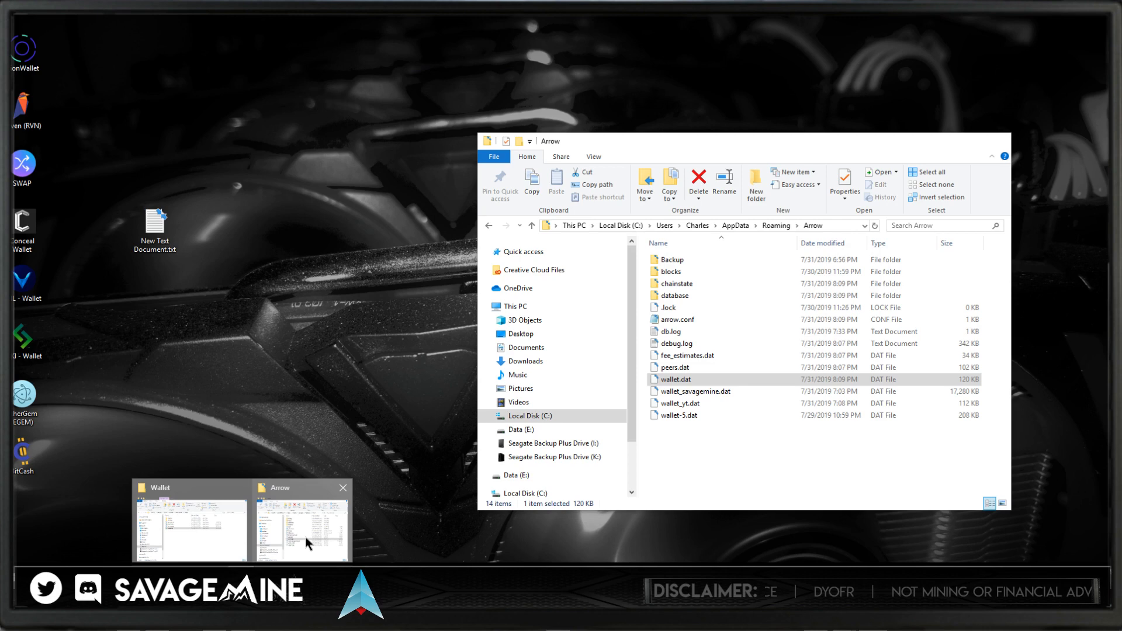
pyautogui.click(305, 535)
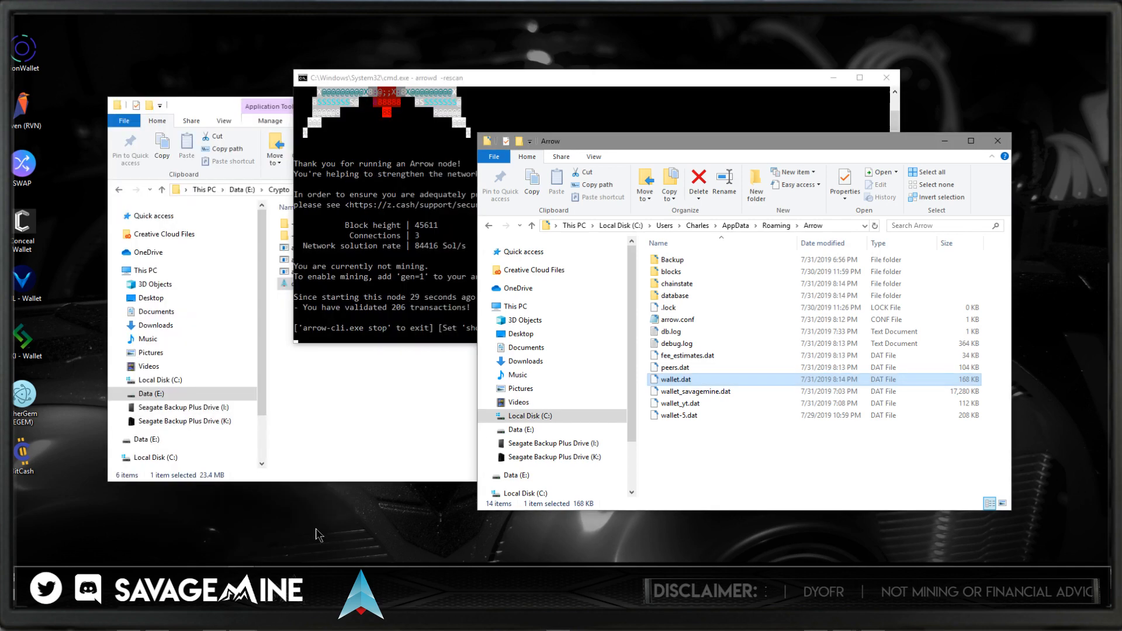
pyautogui.click(363, 449)
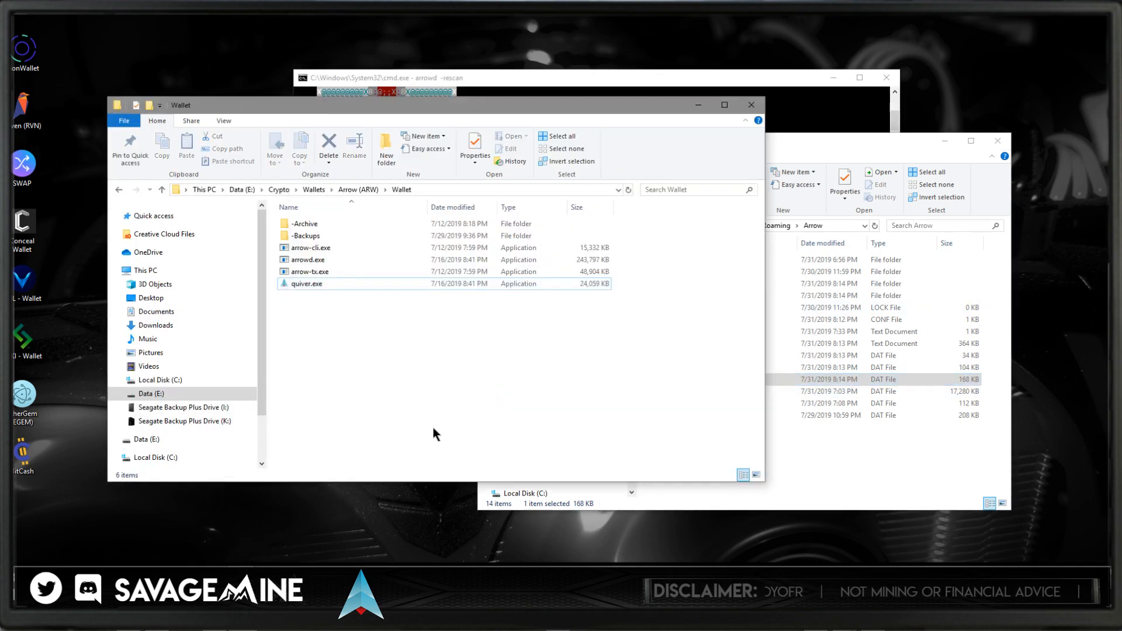
pyautogui.click(432, 189)
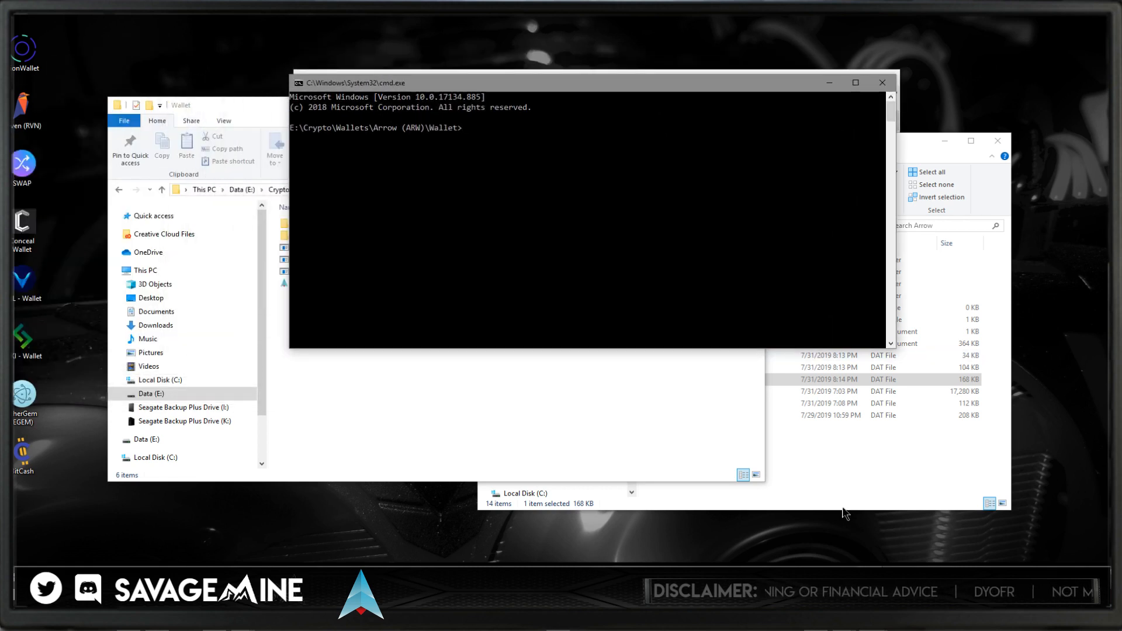
# - Bring the window running arrowd -rescan forward and move it clear of the second command prompt's input line
pyautogui.click(871, 620)
pyautogui.click(826, 529)
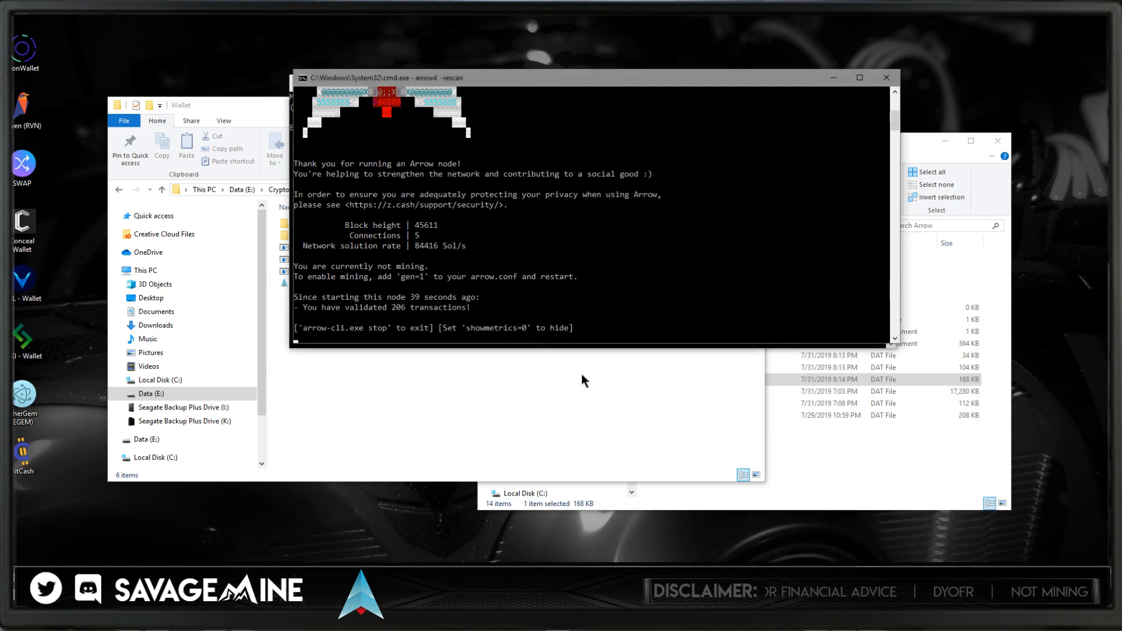
pyautogui.moveTo(509, 80); pyautogui.dragTo(546, 198)
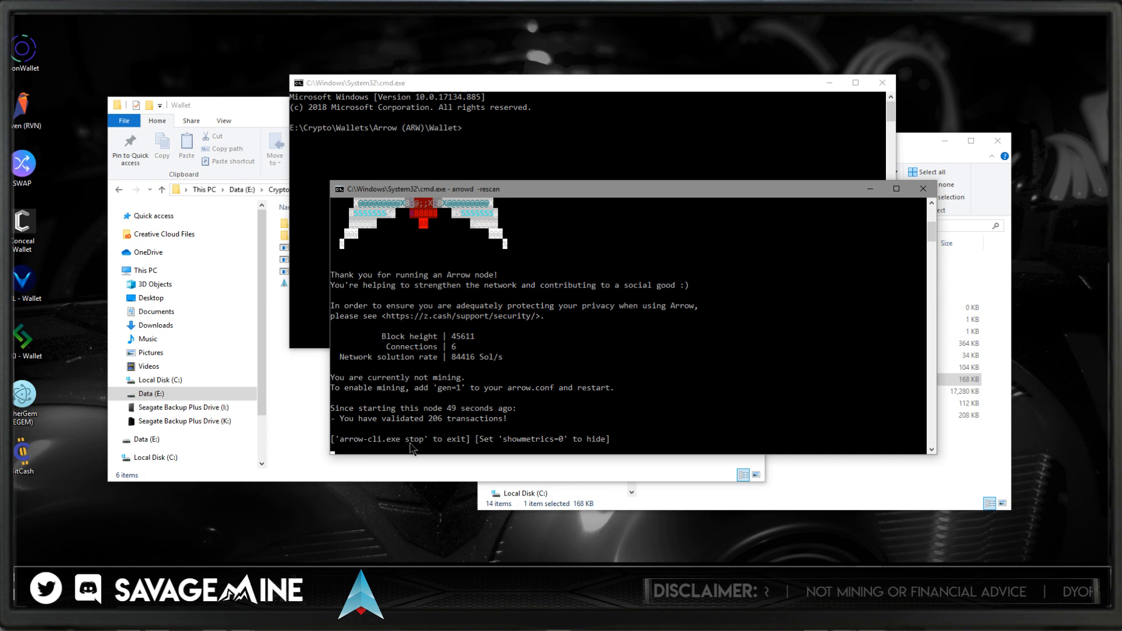
# - Stop the Arrow server by running arrow-cli stop in the second command prompt
pyautogui.click(479, 133)
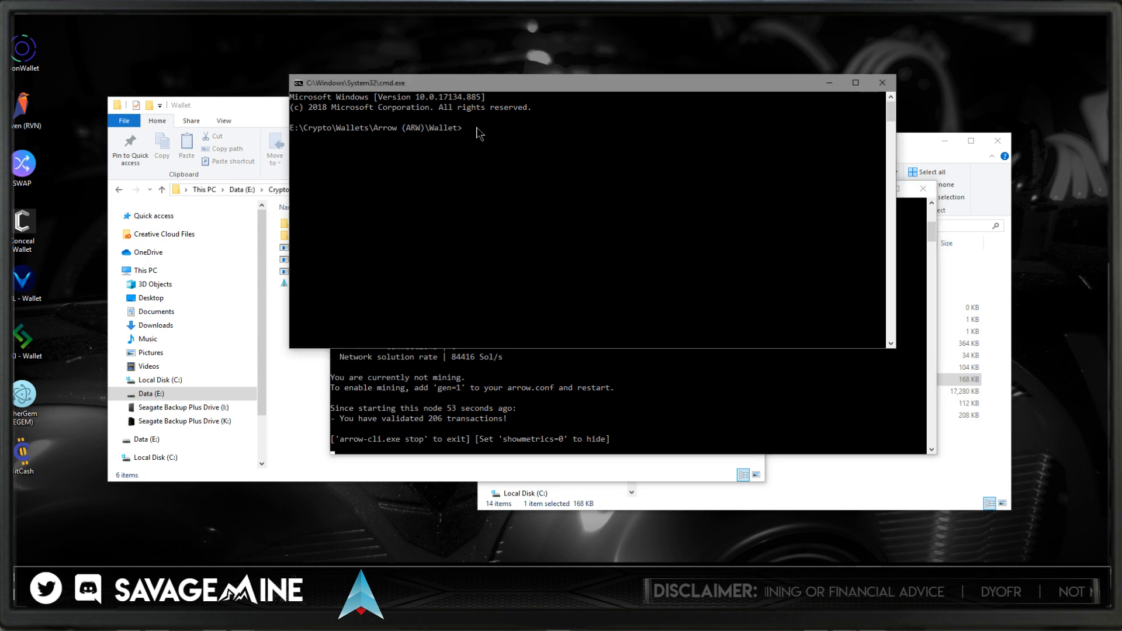
pyautogui.write('arrow')
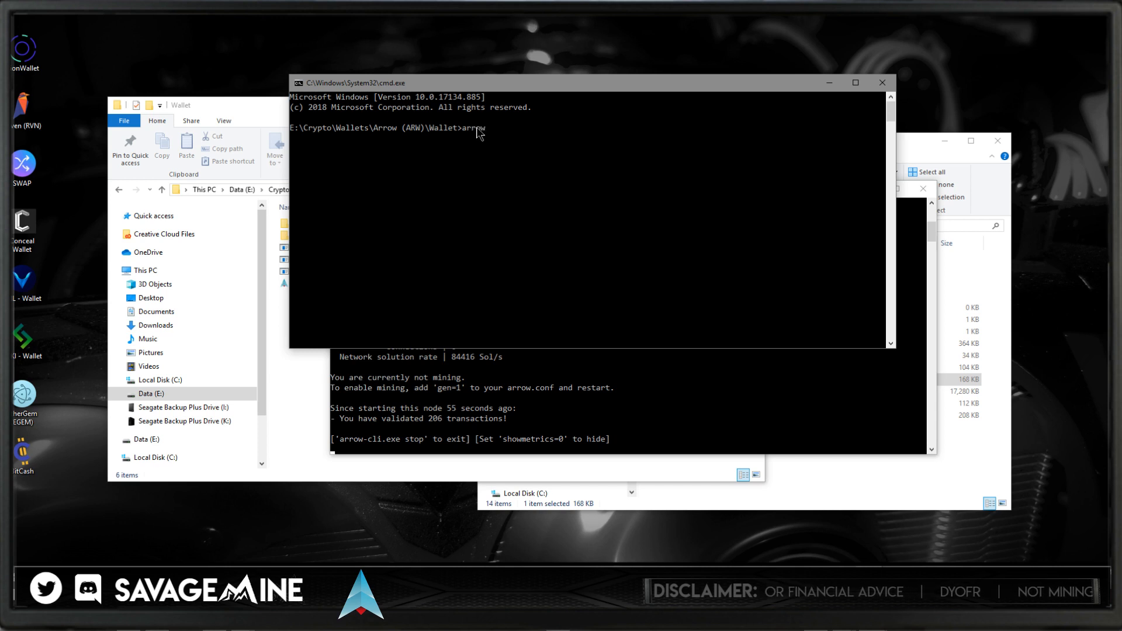
pyautogui.write('-cli')
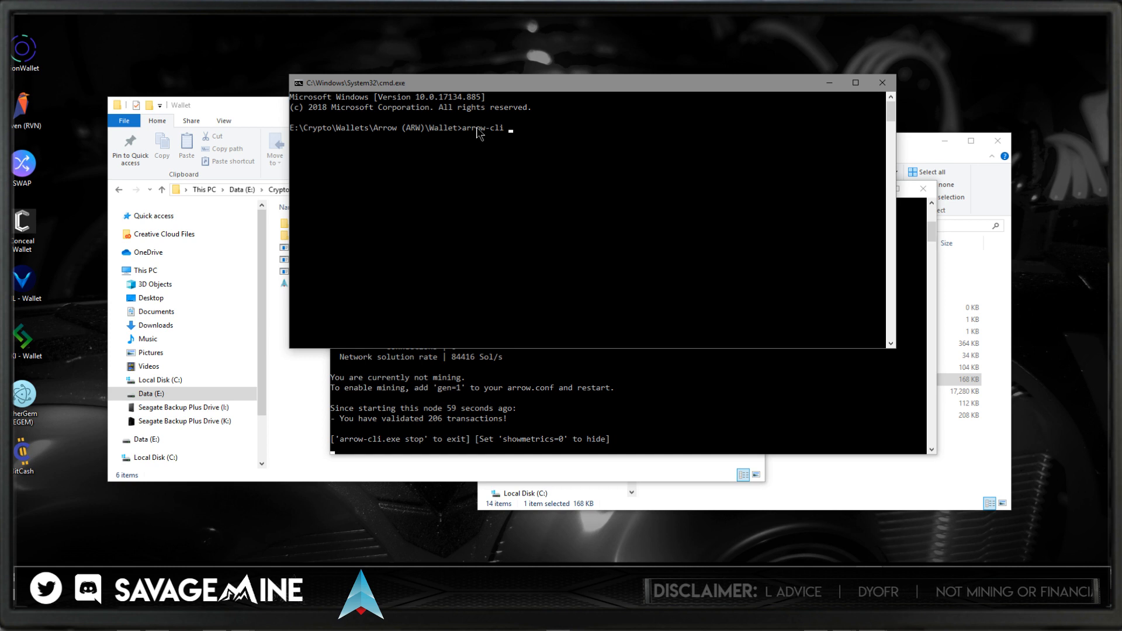
pyautogui.write(' stop')
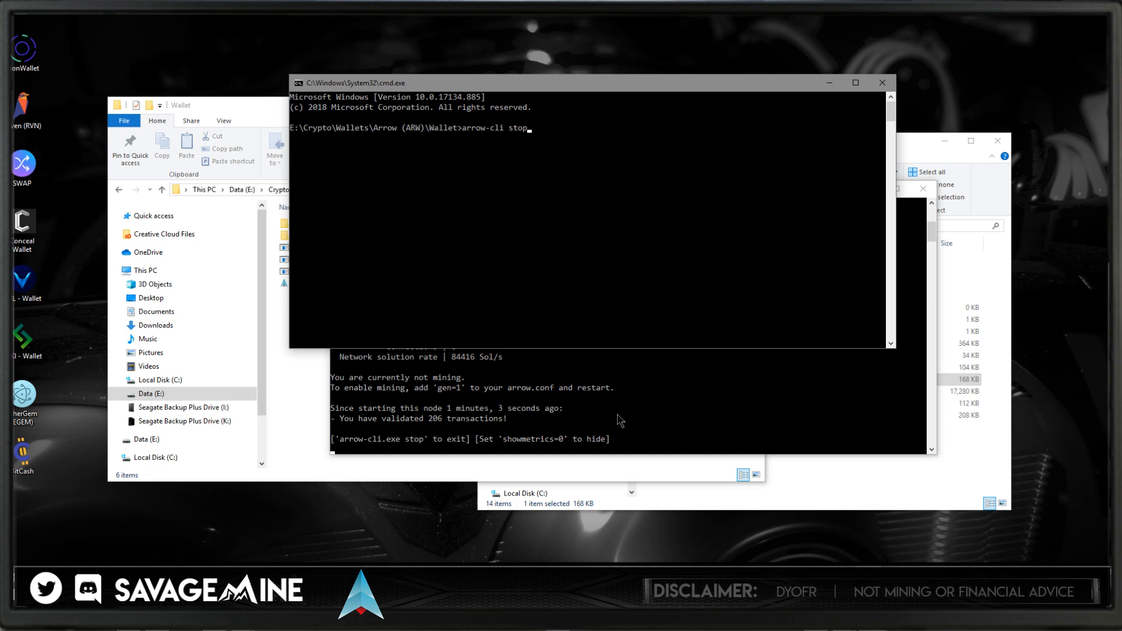
pyautogui.click(611, 437)
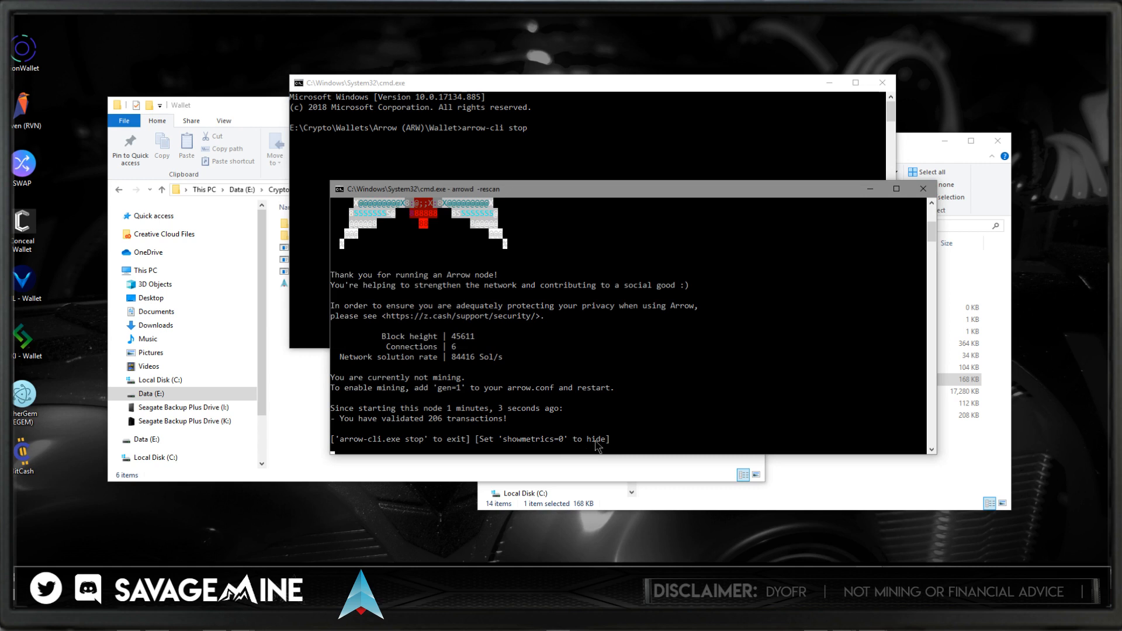
pyautogui.click(545, 130)
pyautogui.press('Return')
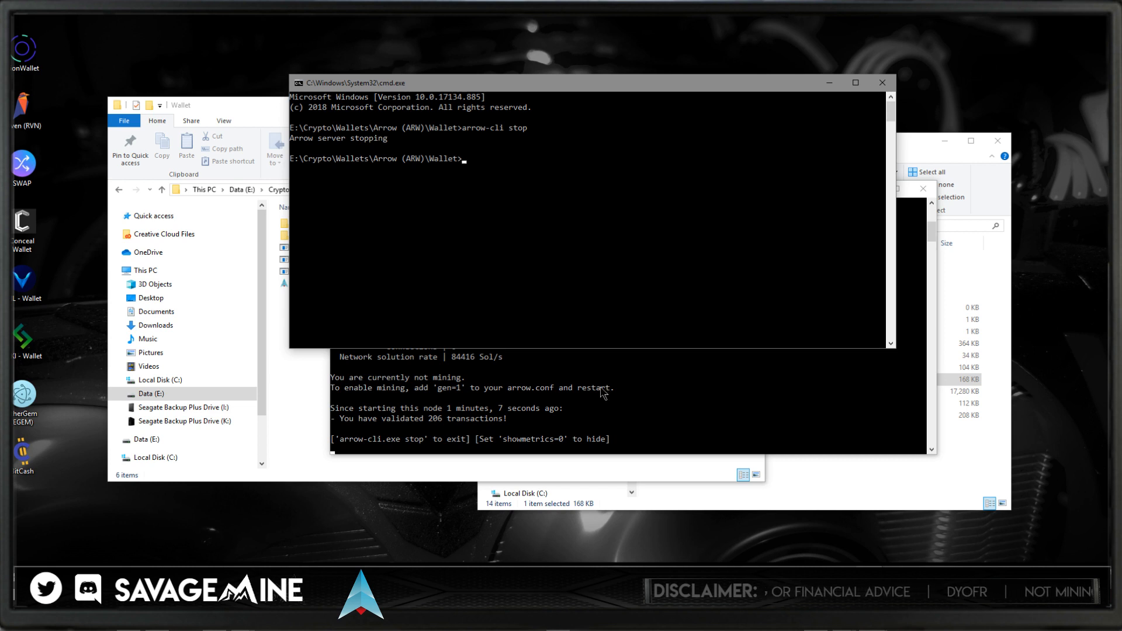
# - Run arrowd -rescan again in the first command prompt
pyautogui.click(622, 406)
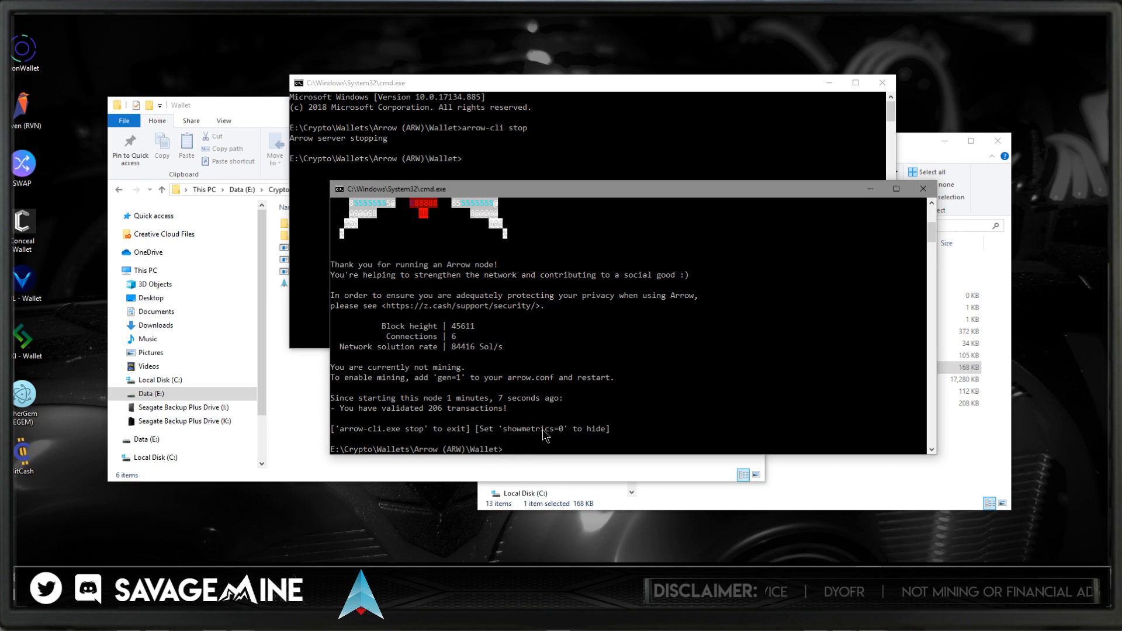
pyautogui.write('arrowd -rescan')
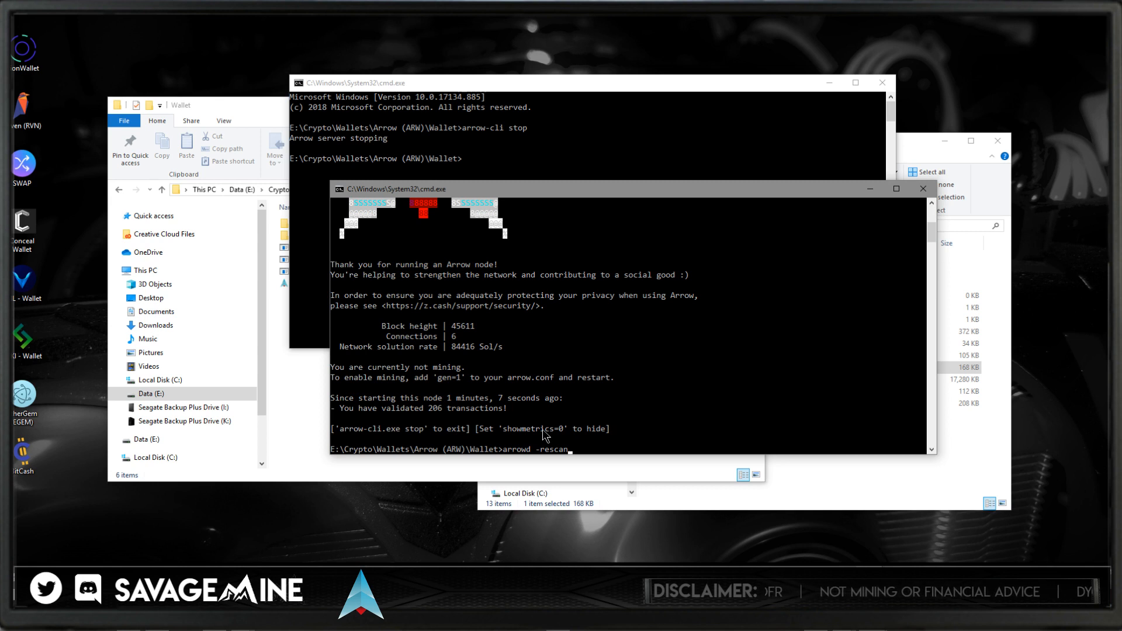
pyautogui.press('Return')
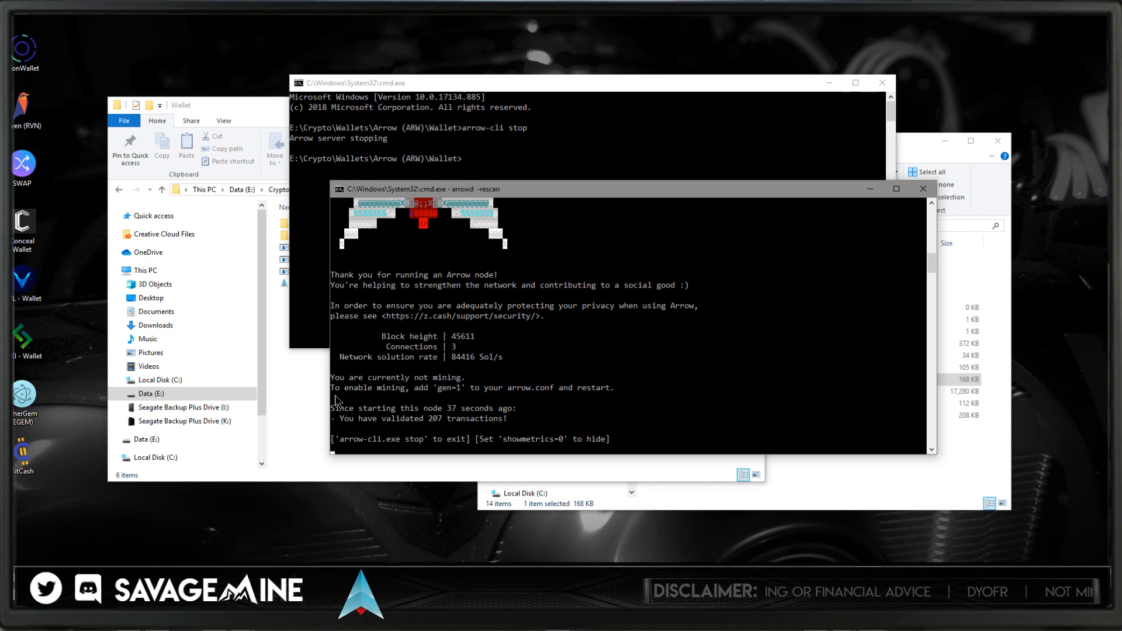
# - Minimise both command prompts and the Arrow data folder, then launch quiver.exe from the Wallet folder
pyautogui.click(315, 408)
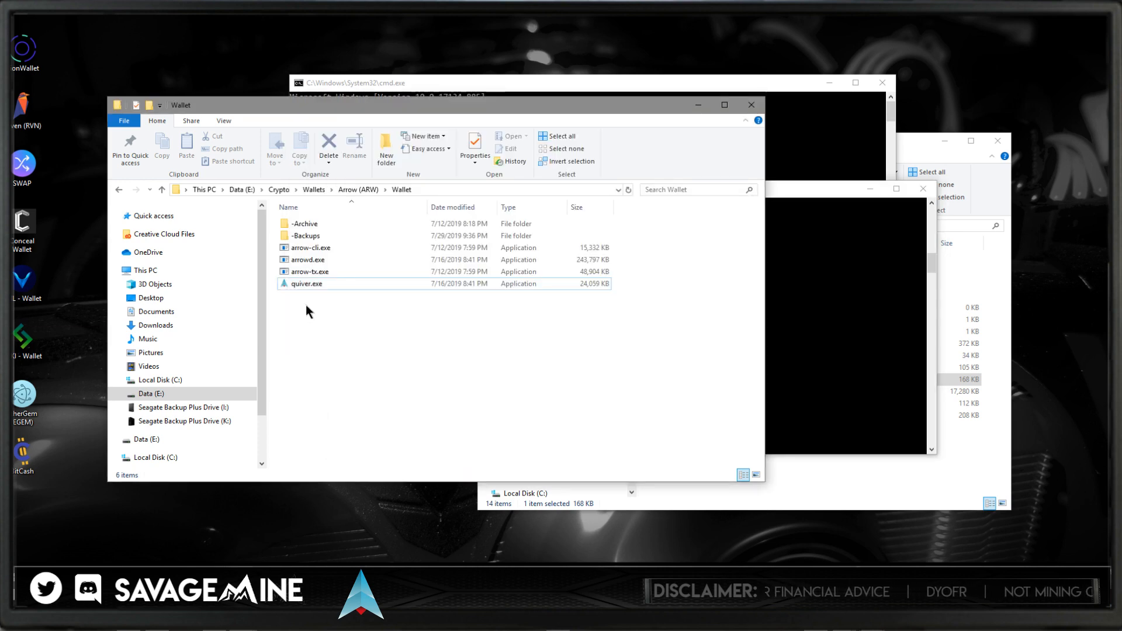
pyautogui.click(870, 189)
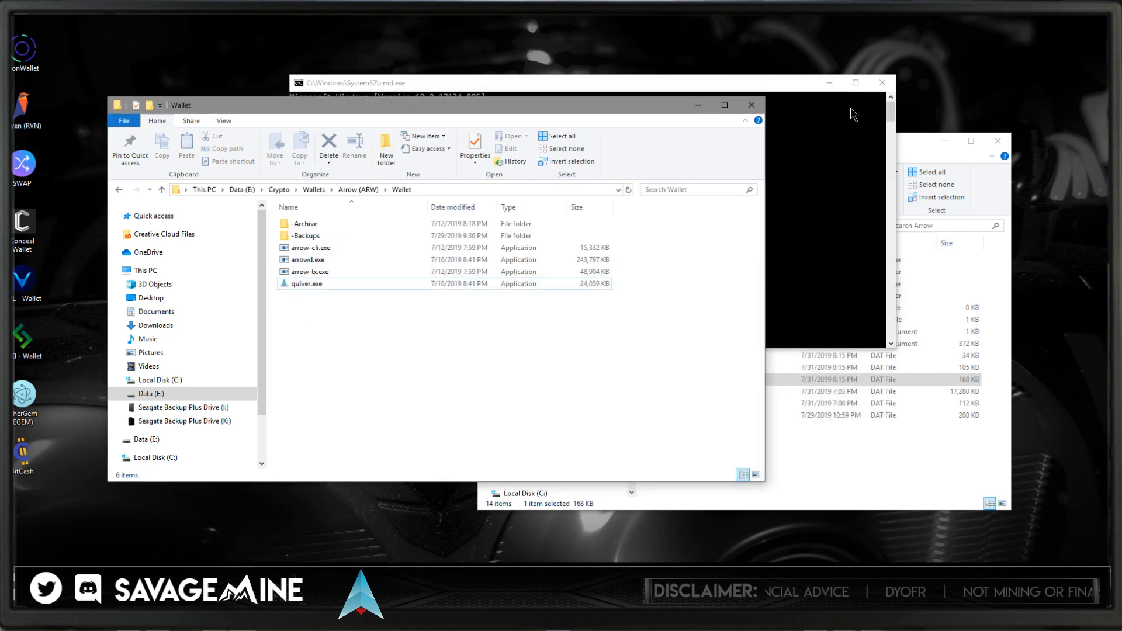
pyautogui.click(831, 83)
pyautogui.click(947, 141)
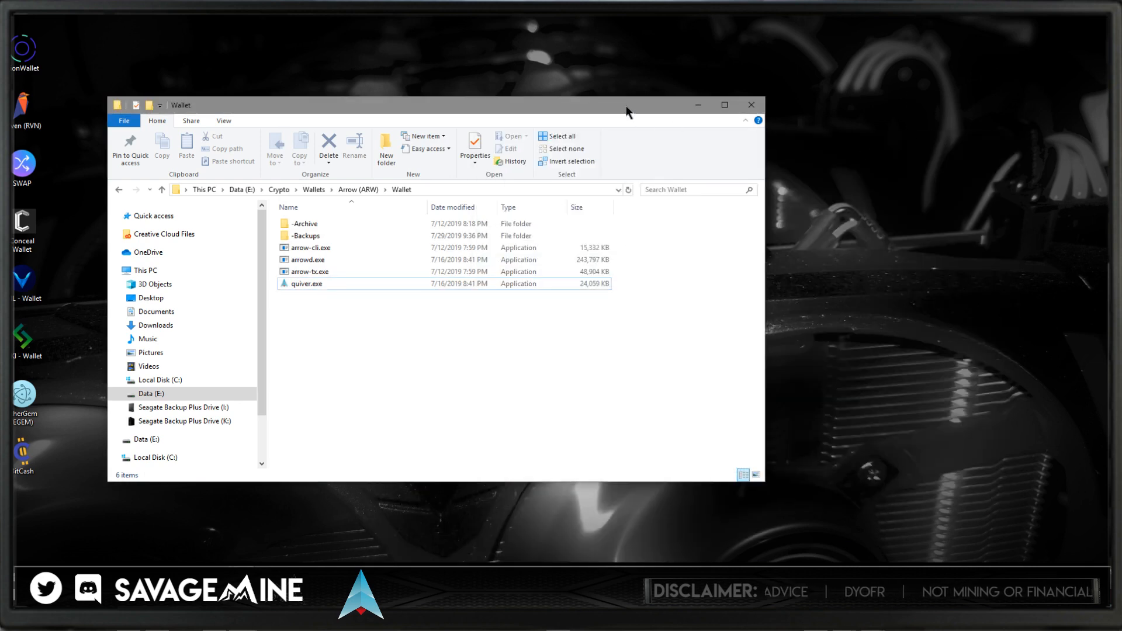
pyautogui.moveTo(626, 108); pyautogui.dragTo(724, 87)
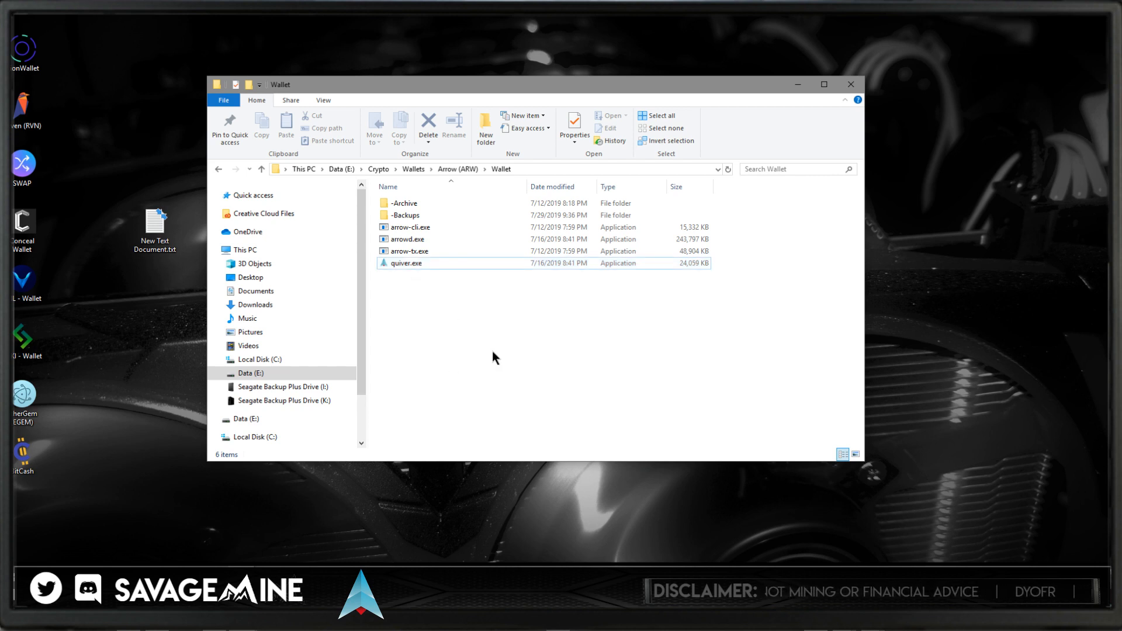
pyautogui.click(403, 264)
pyautogui.doubleClick(403, 263)
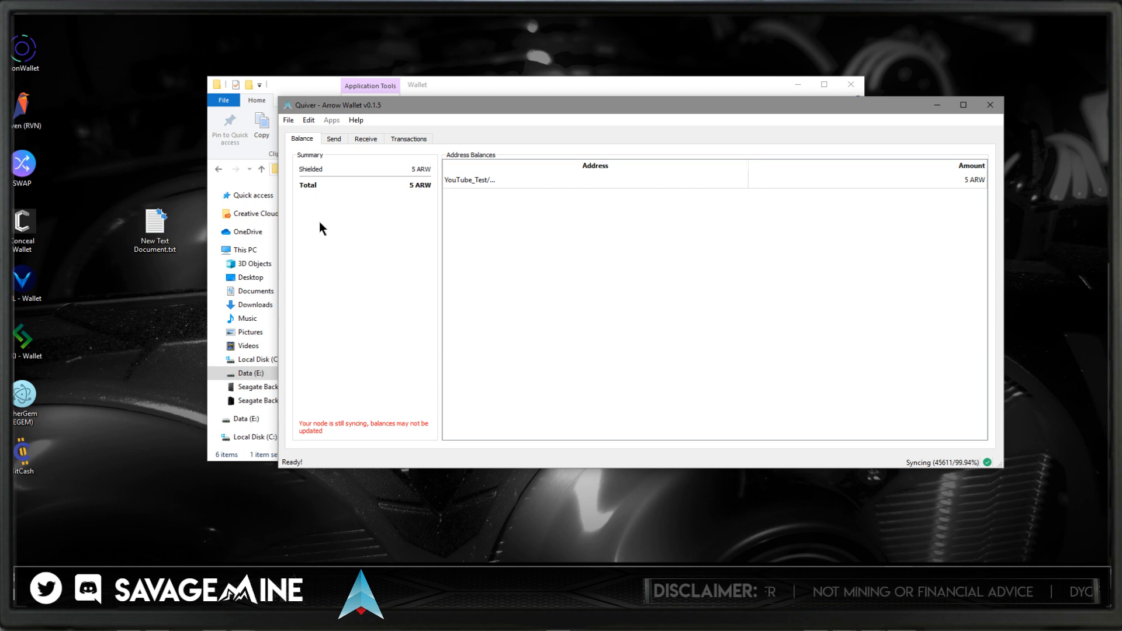
# - View the wallet's receiving addresses, return to the address balances, and shift the wallet window slightly down the desktop
pyautogui.click(373, 138)
pyautogui.click(367, 173)
pyautogui.click(303, 140)
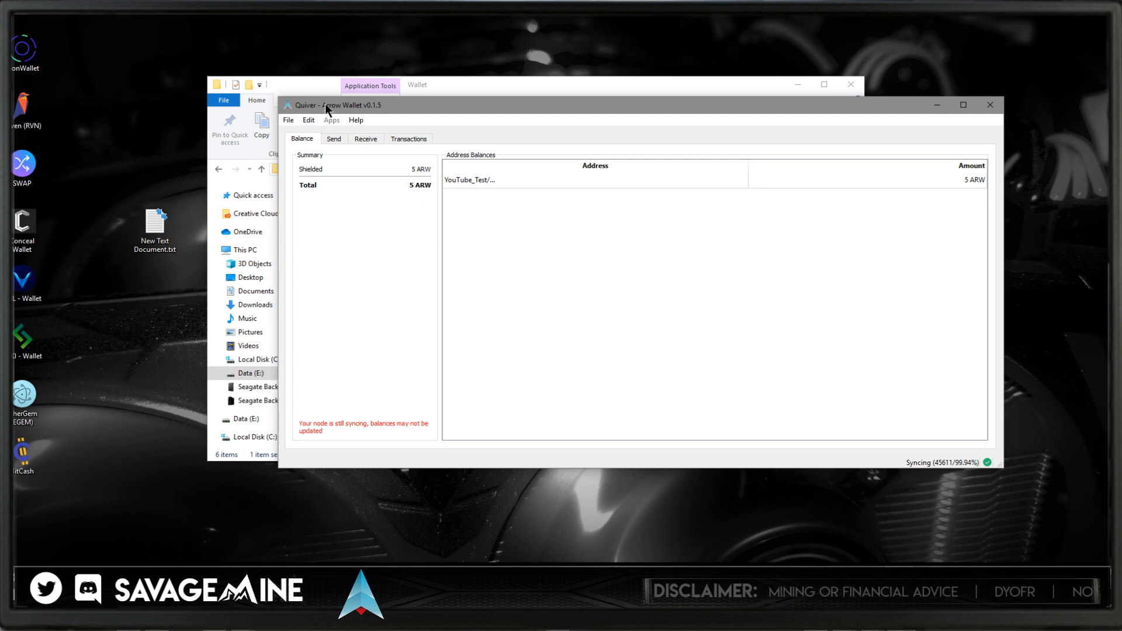
pyautogui.moveTo(325, 103); pyautogui.dragTo(340, 154)
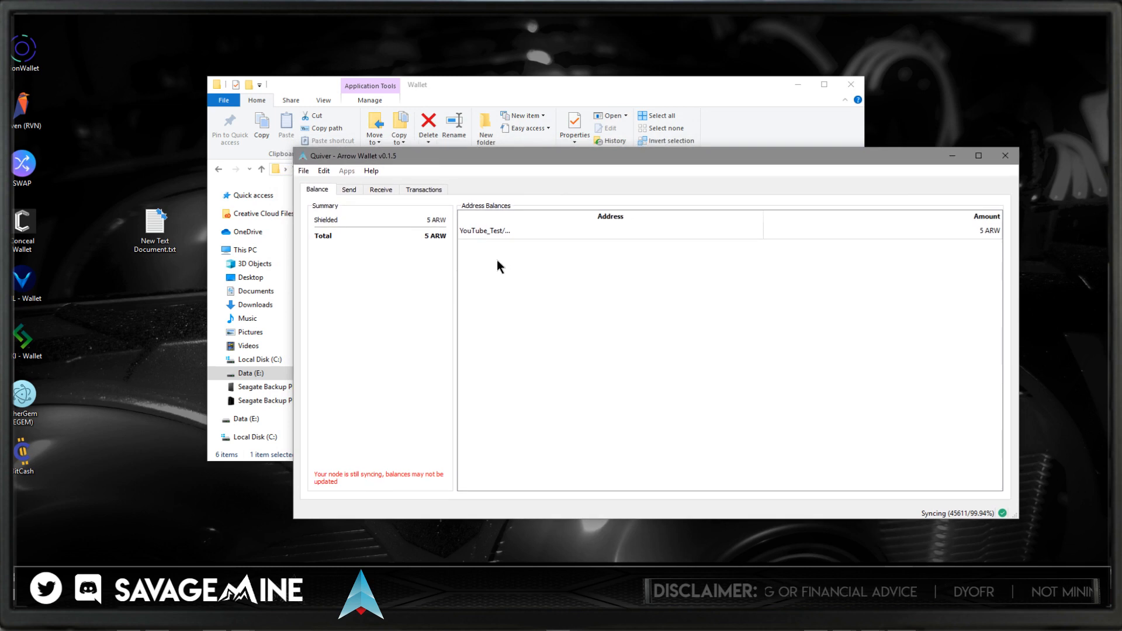